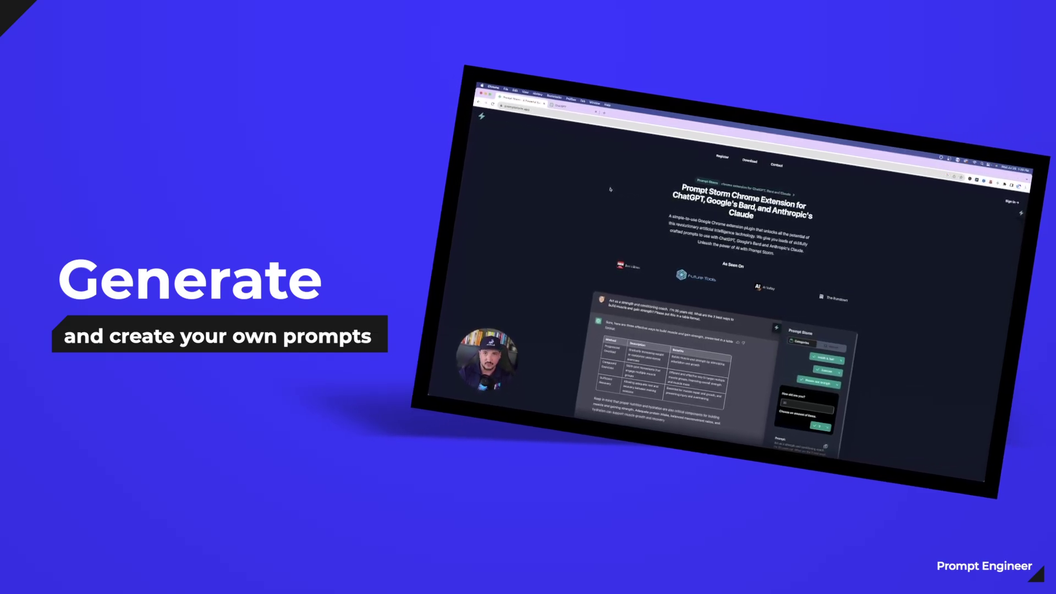
scroll(255, 181, "down", 3)
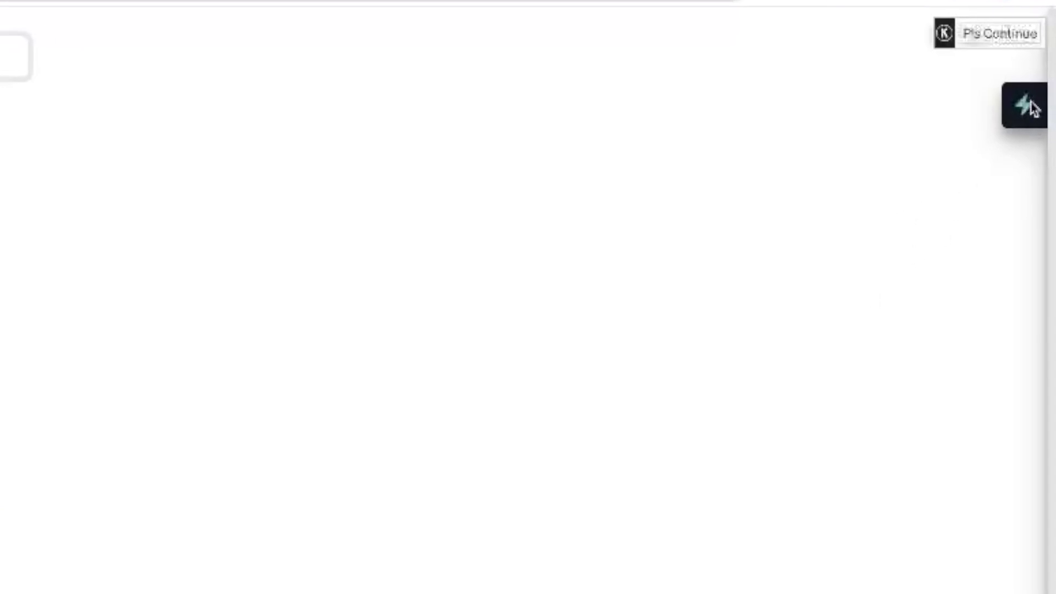
Open the Prompt Storm side panel on the ChatGPT page and look over its list of prompt categories
left_click(1028, 106)
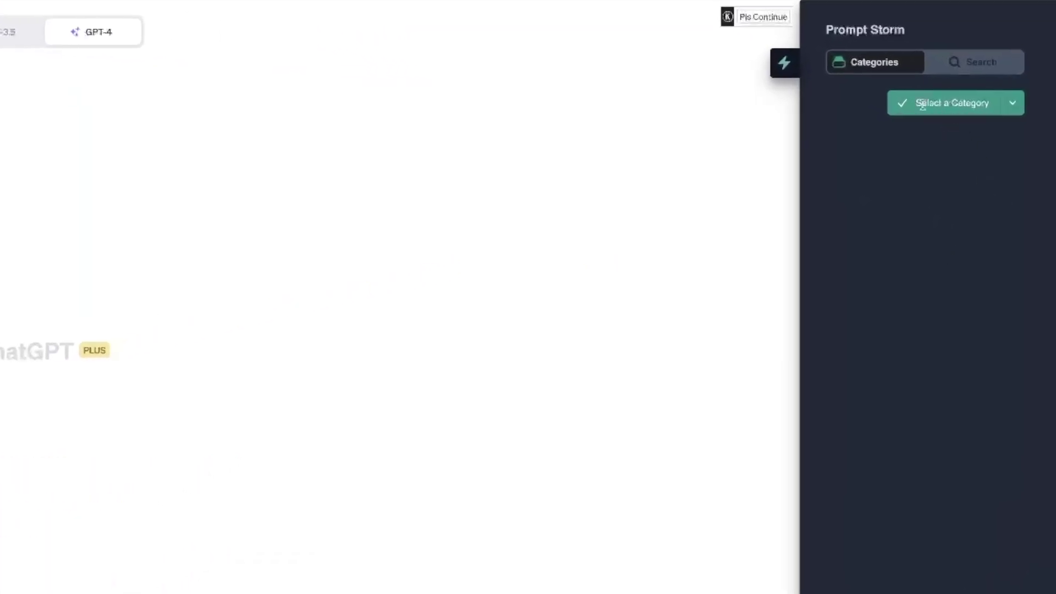
left_click(1017, 104)
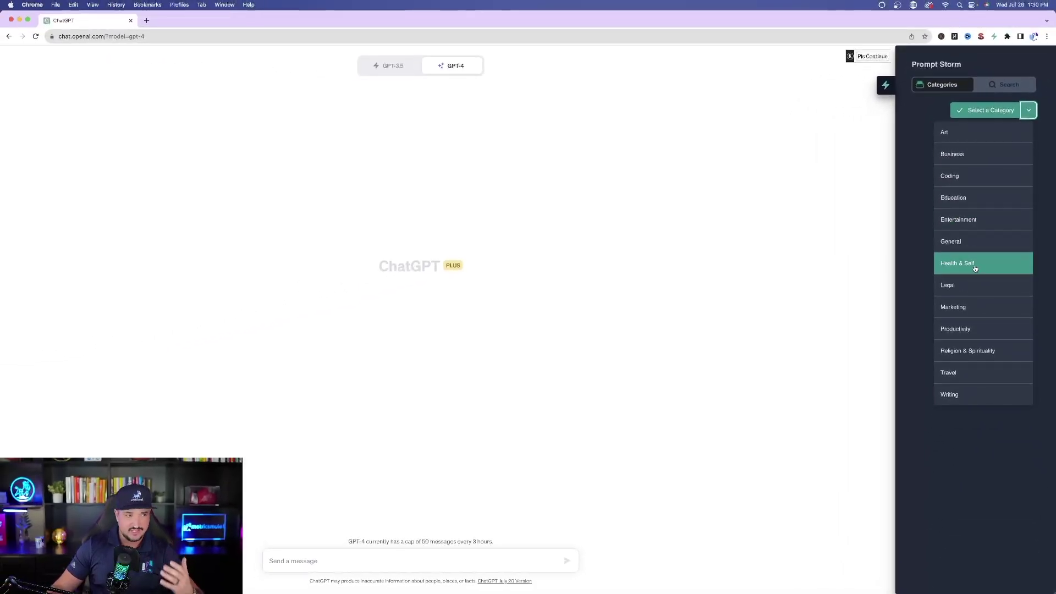
left_click(992, 99)
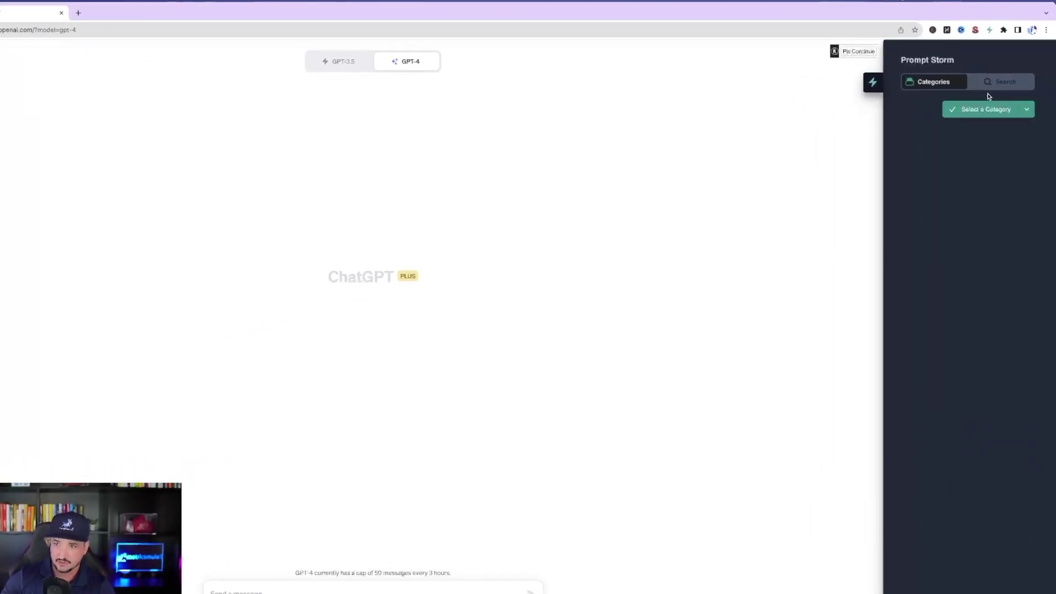
Search the Prompt Storm library for "seo", look through the matching prompts, and clear the search
left_click(1000, 83)
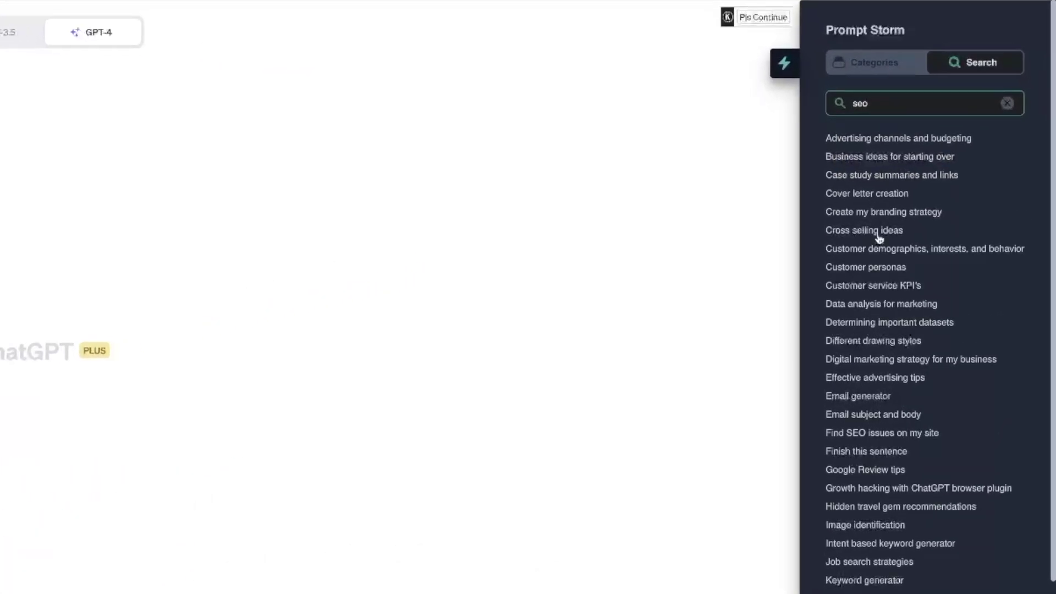
scroll(878, 238, "down", 8)
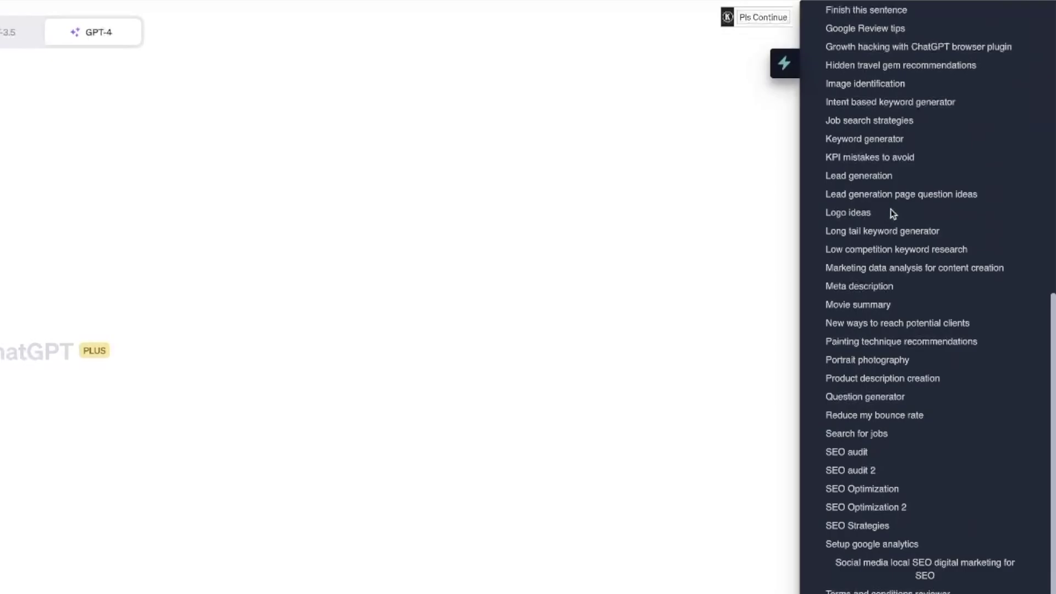
scroll(890, 209, "up", 8)
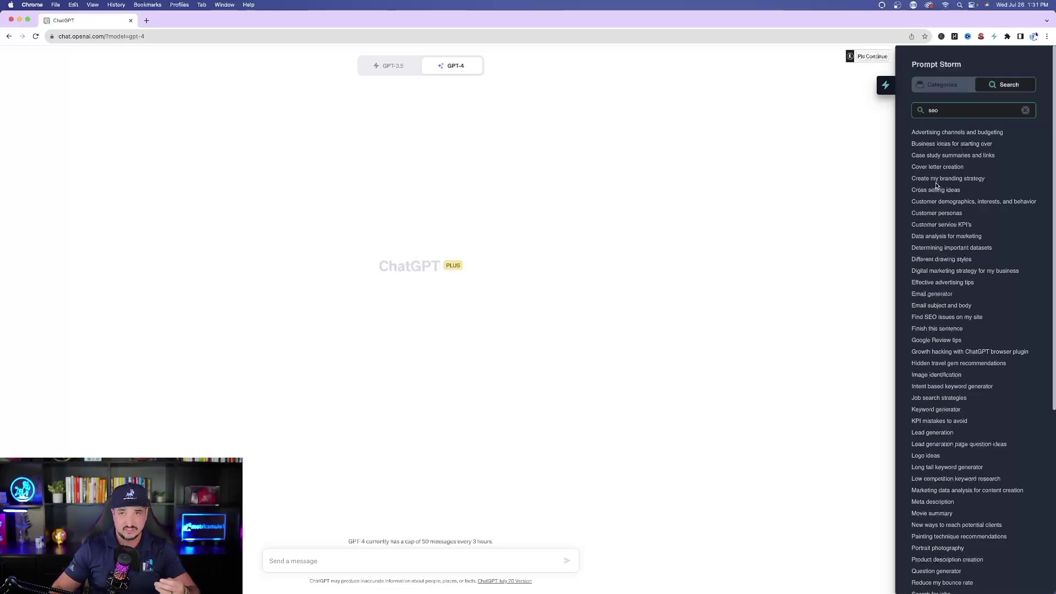
left_click(1026, 109)
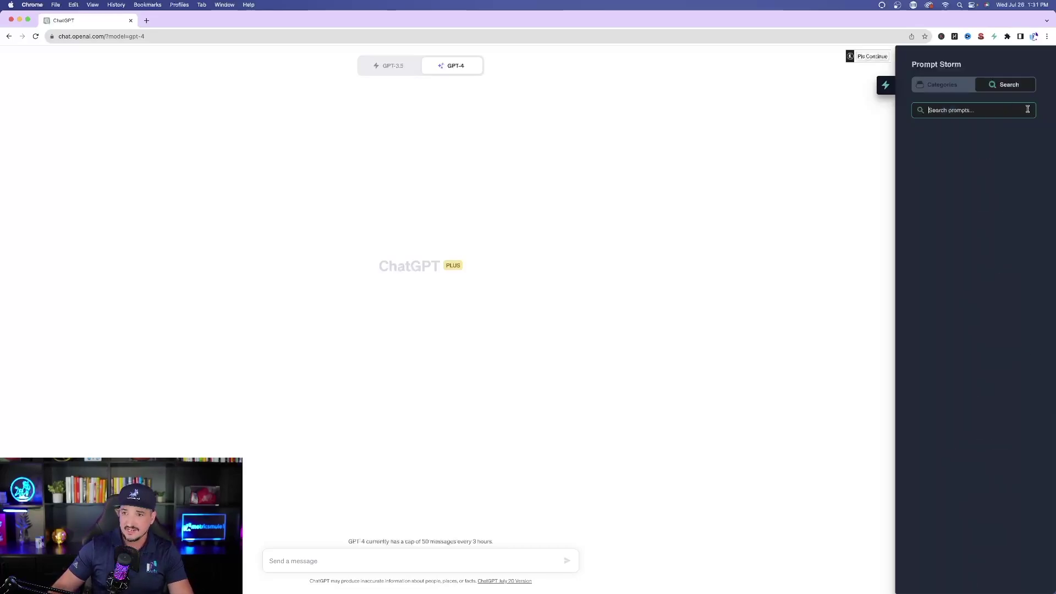
Load the Keyword generator prompt from the SEO subcategory of the Marketing category
left_click(955, 87)
left_click(1024, 110)
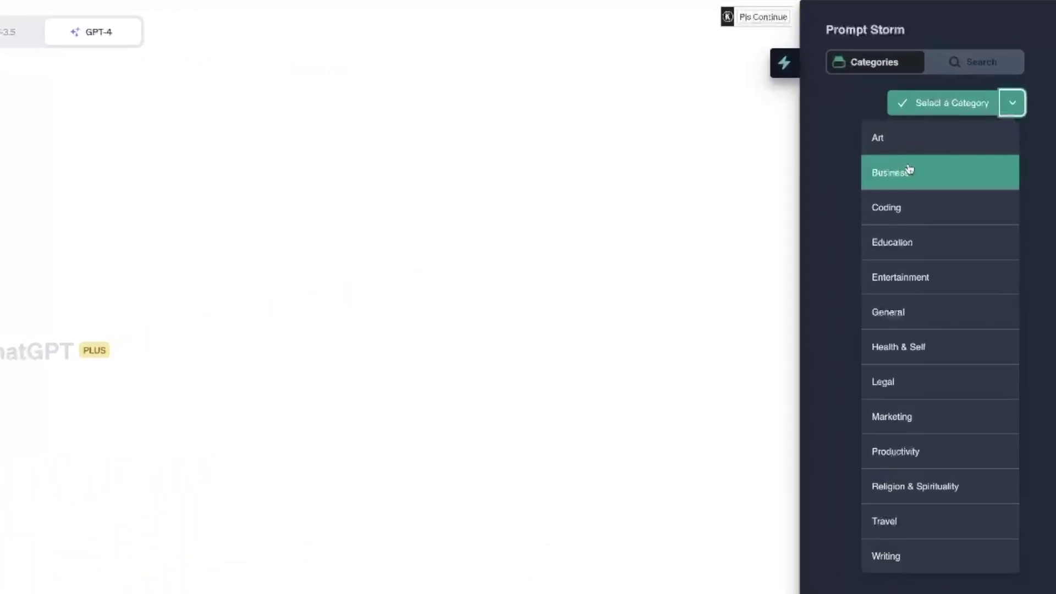
left_click(928, 415)
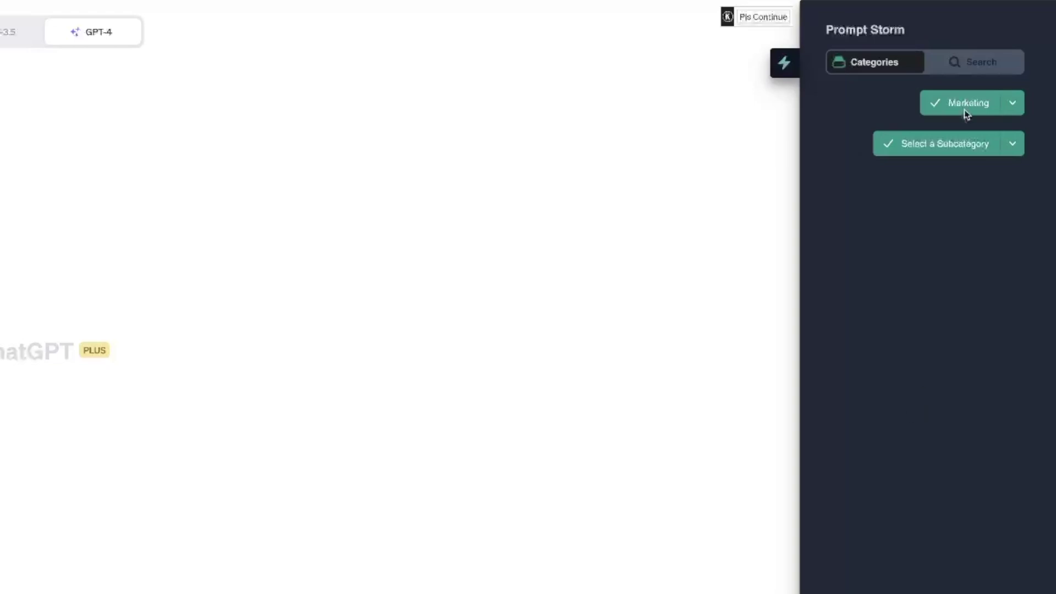
left_click(1013, 145)
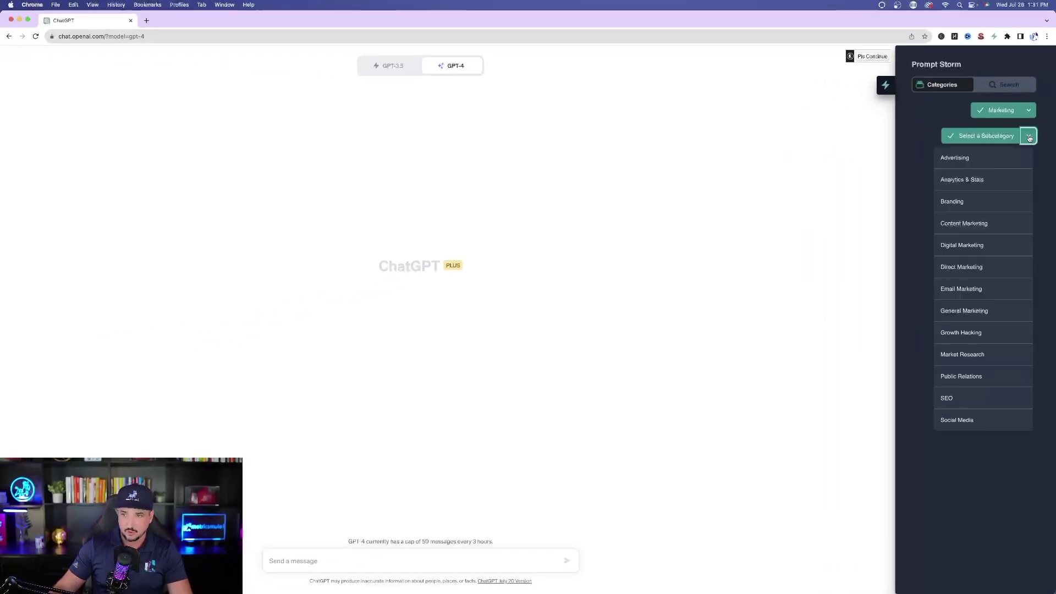
left_click(995, 405)
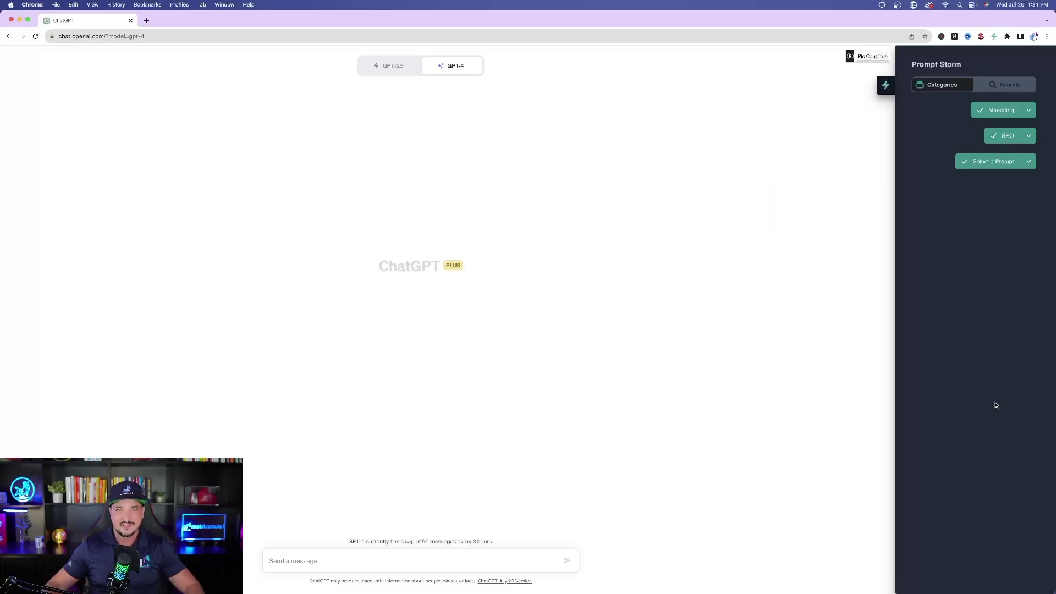
left_click(1029, 161)
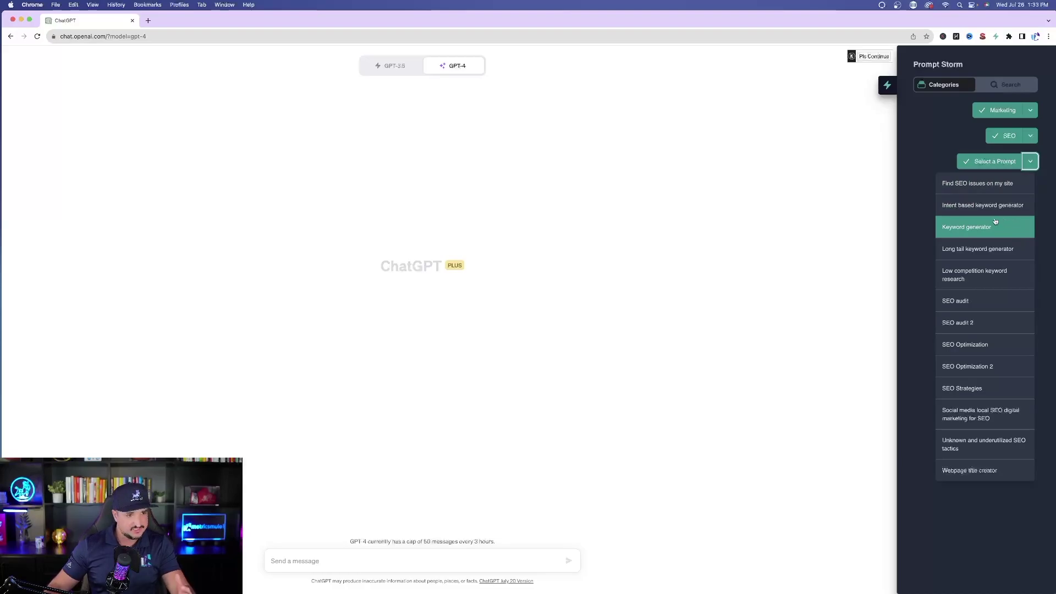
left_click(974, 222)
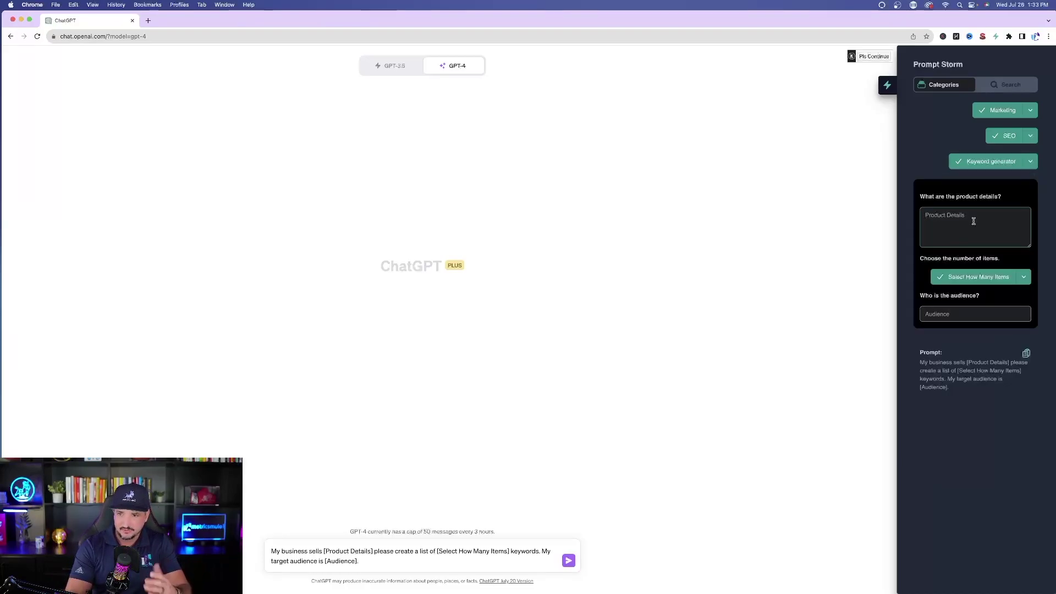
Fill in the prompt with product "yoga mats", 10 items and audience "people in search of buying yoga mats", and send it to ChatGPT
type("yoga mats")
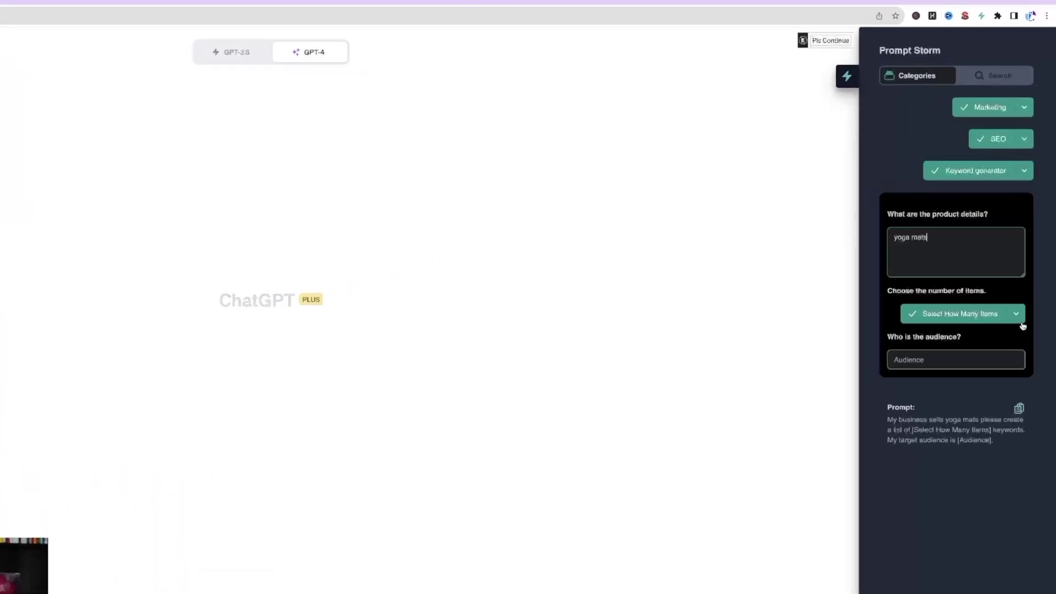
left_click(1024, 277)
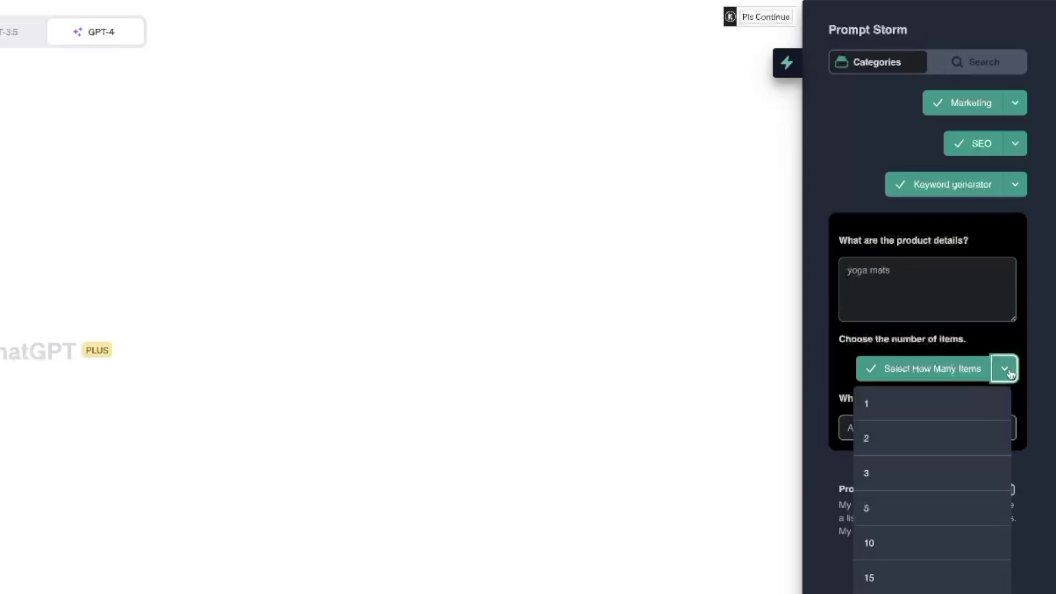
left_click(921, 541)
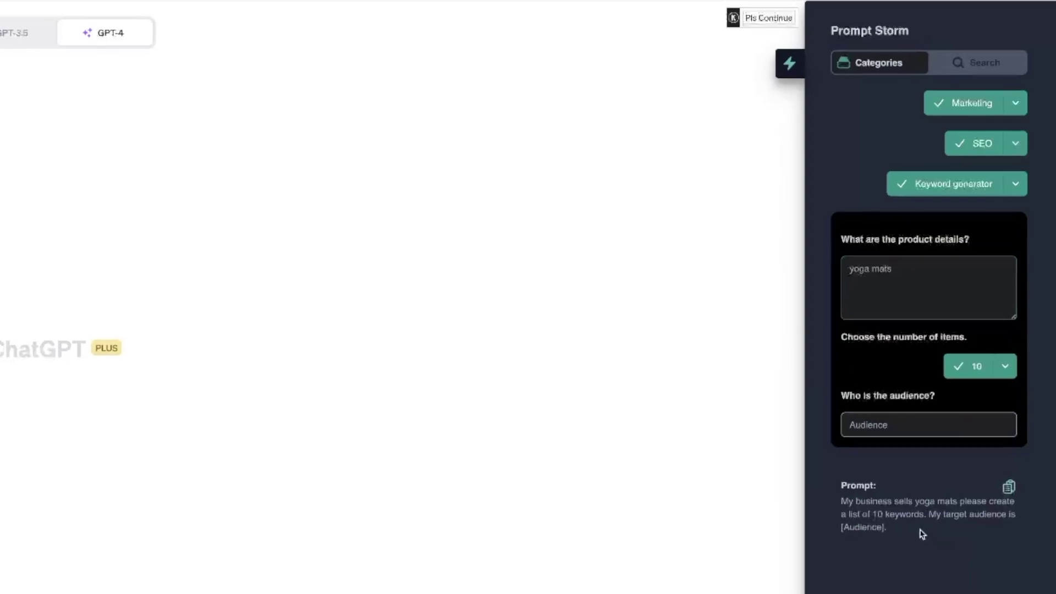
left_click(969, 315)
type("people in search of buying yoga mats")
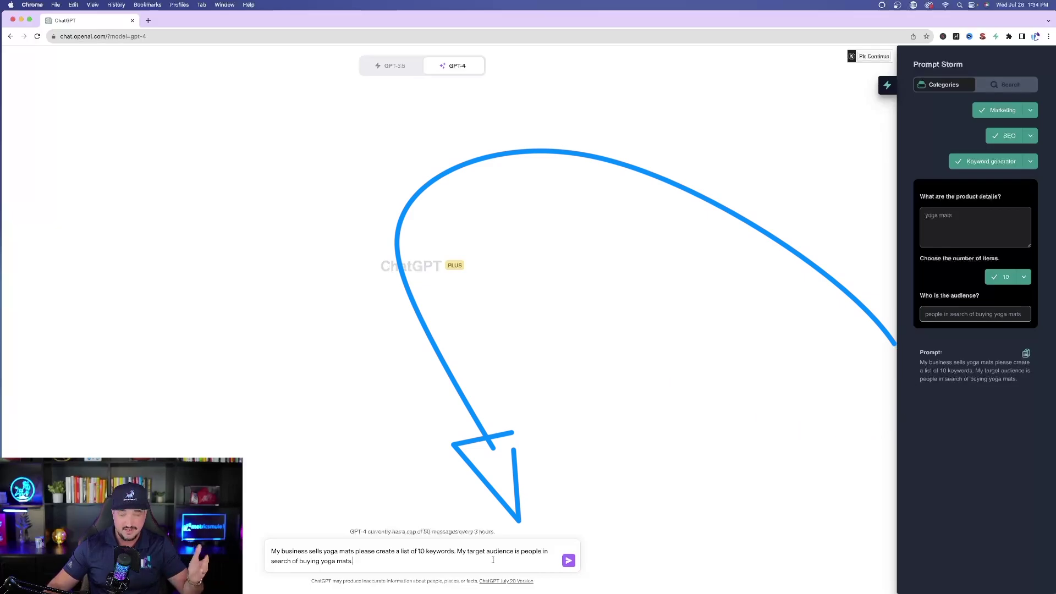
key("Return")
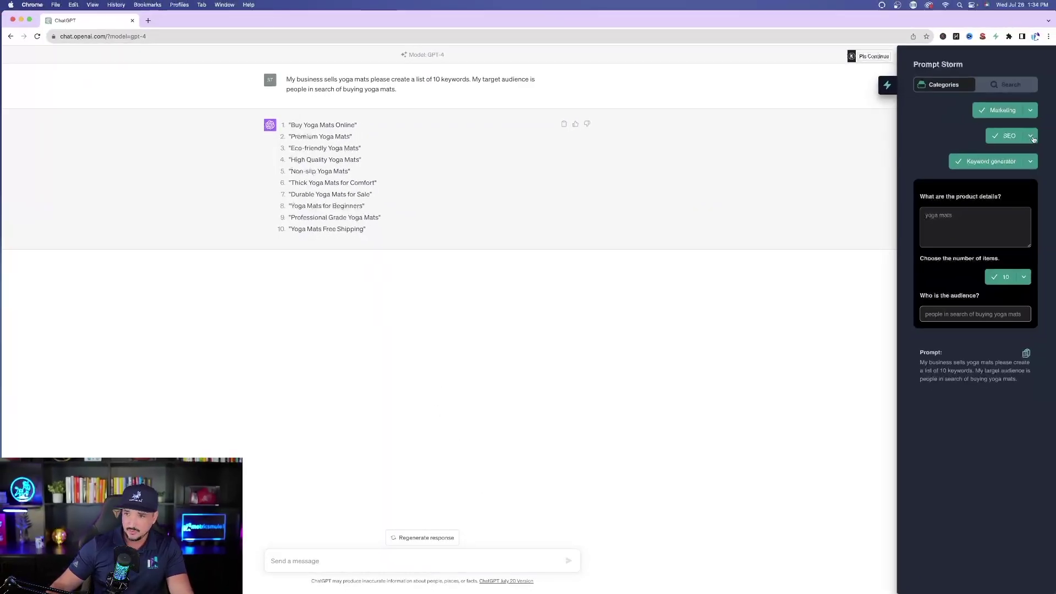
Send the Long tail keyword generator prompt with product "yoga mats houston", 10 items and audience "people looking to buy yoga mats in houston, tx"
left_click(1032, 163)
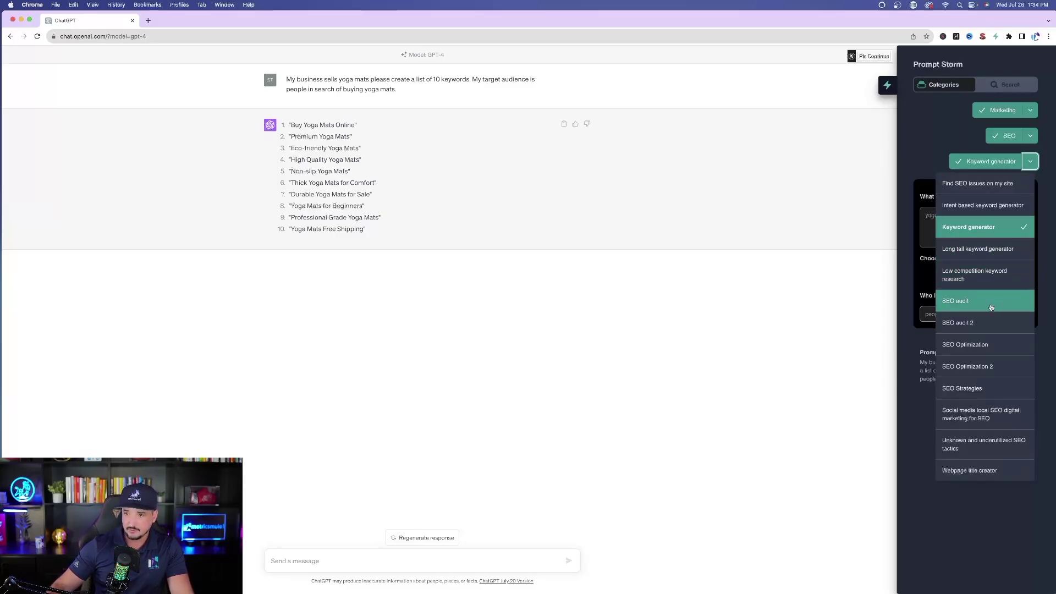
left_click(978, 249)
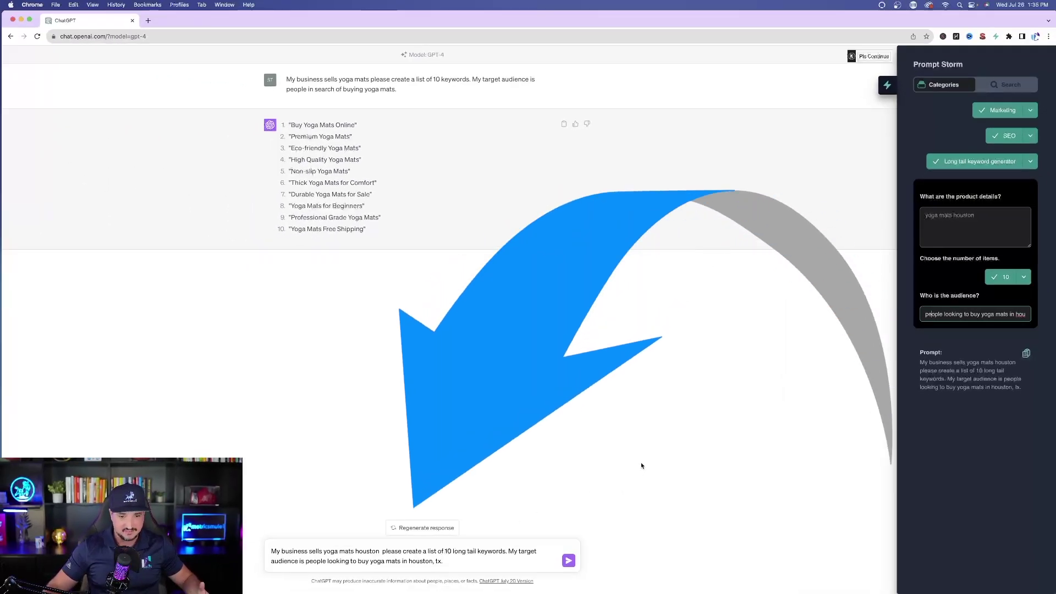
key("Return")
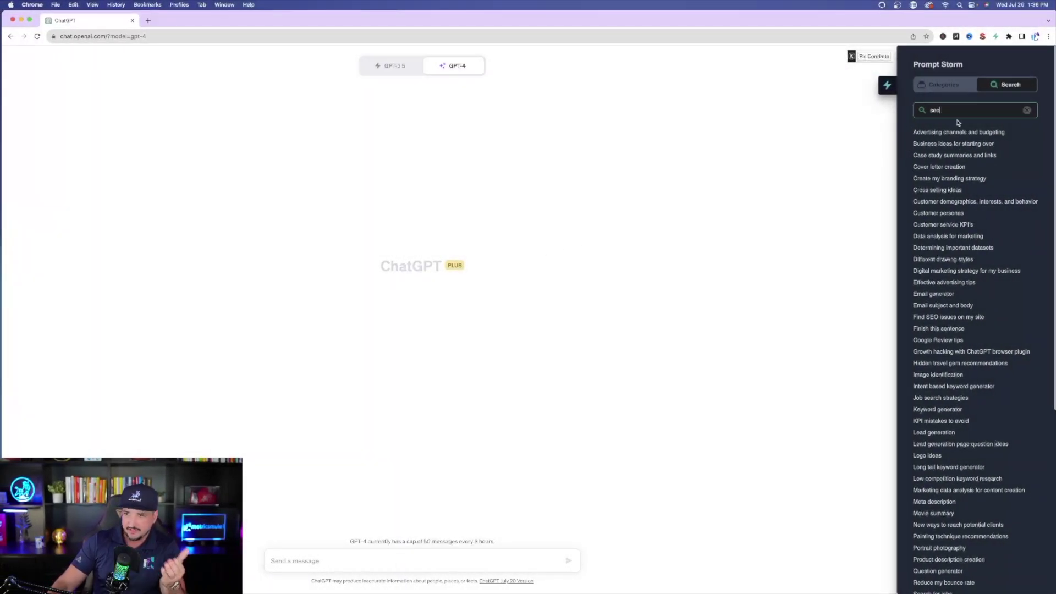
Look through the Prompt Storm library's prompts for the search term "seo"
scroll(937, 310, "down", 5)
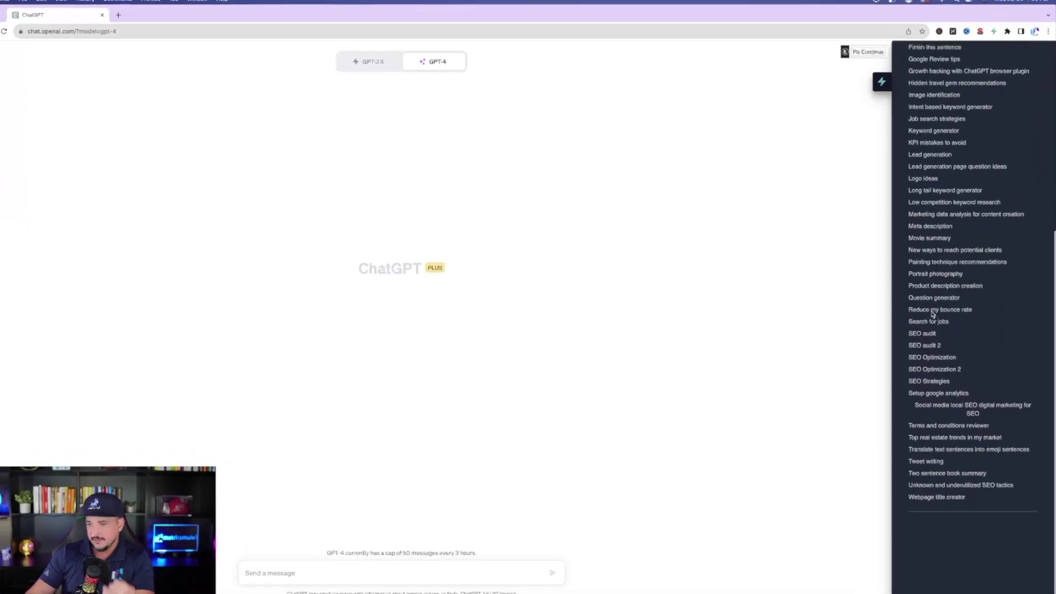
scroll(933, 313, "up", 5)
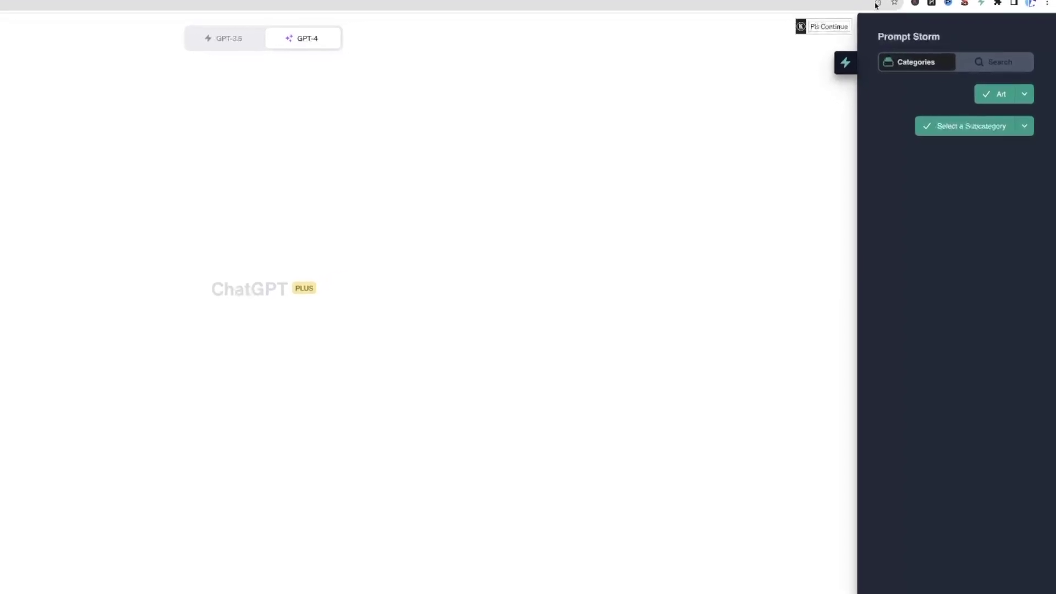
Load the "Midjourney photograph prompt ideas 2" prompt from Art, Graphic Design & Digital Art, and review its template text in the message box
left_click(1024, 96)
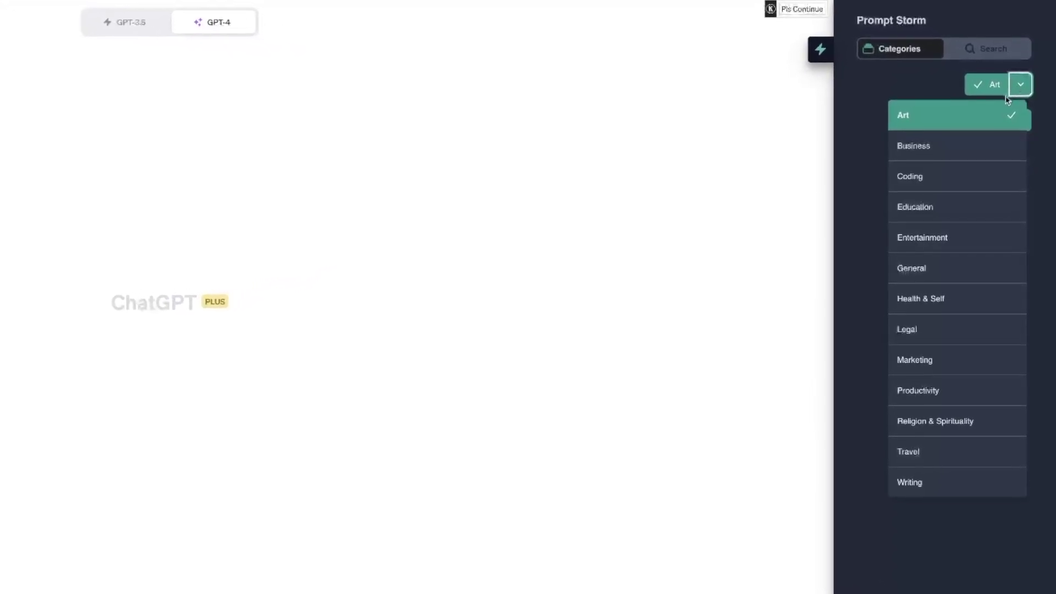
left_click(953, 119)
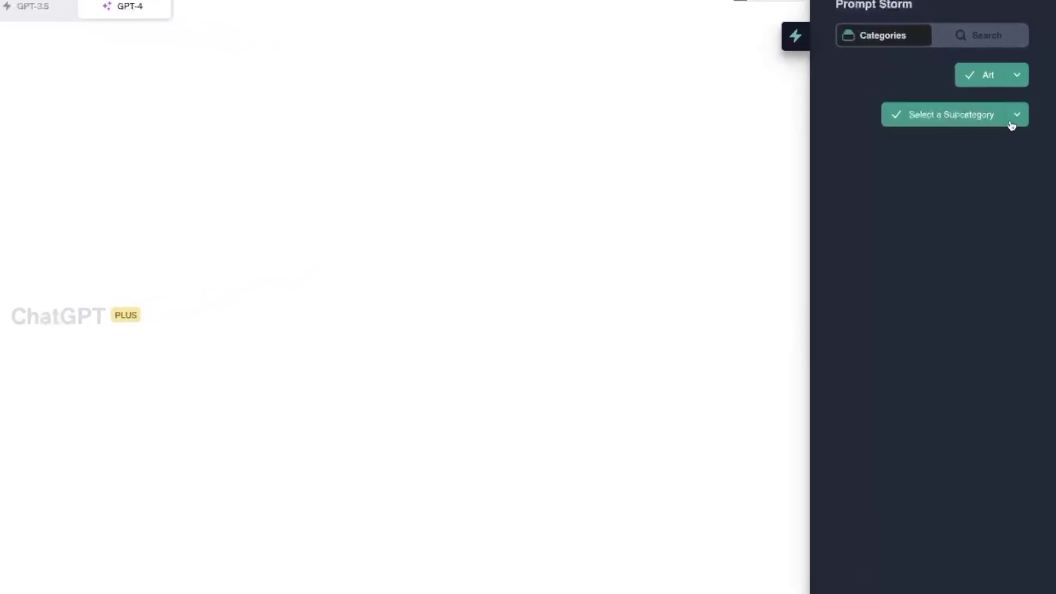
left_click(1018, 116)
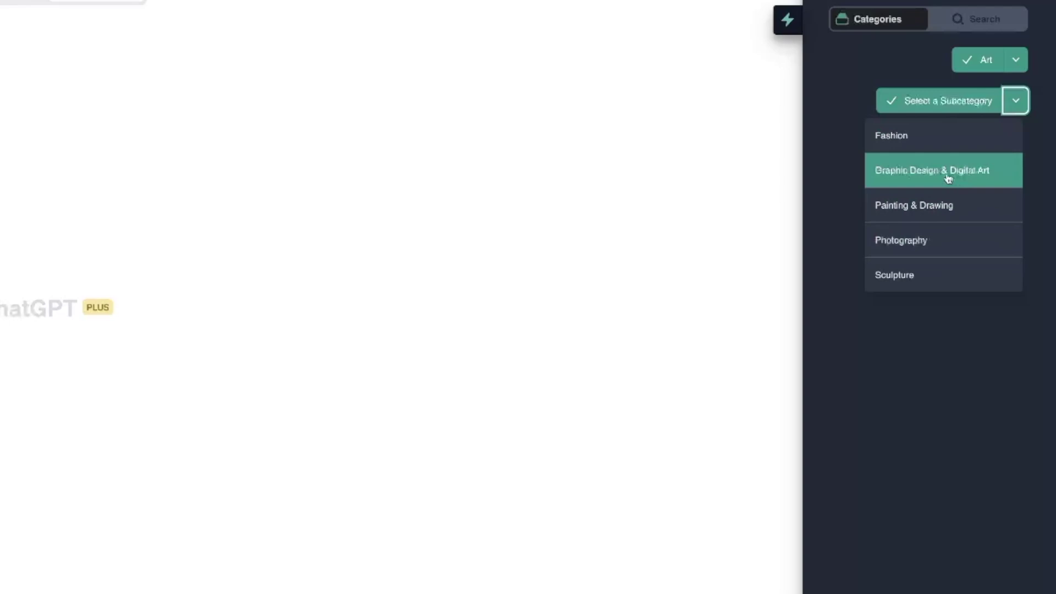
left_click(948, 179)
left_click(1013, 141)
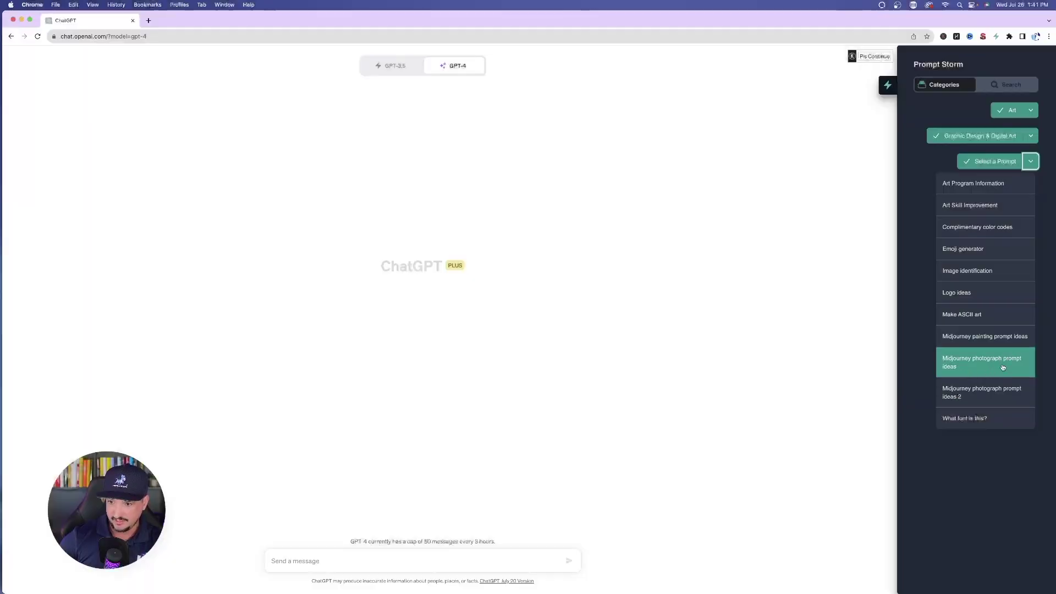
left_click(990, 392)
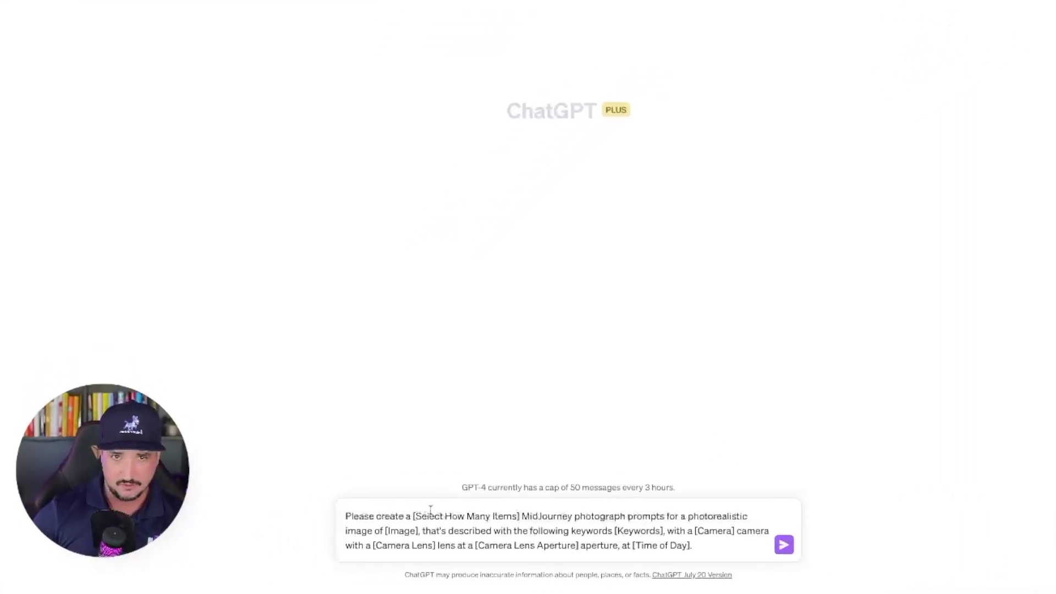
left_click_drag(366, 510, 656, 532)
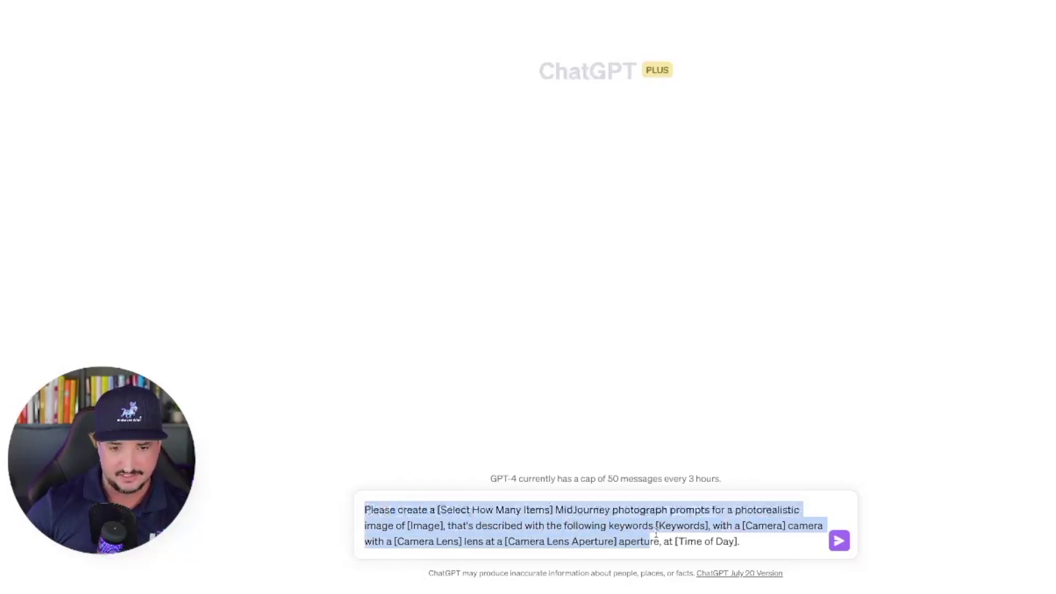
left_click(990, 346)
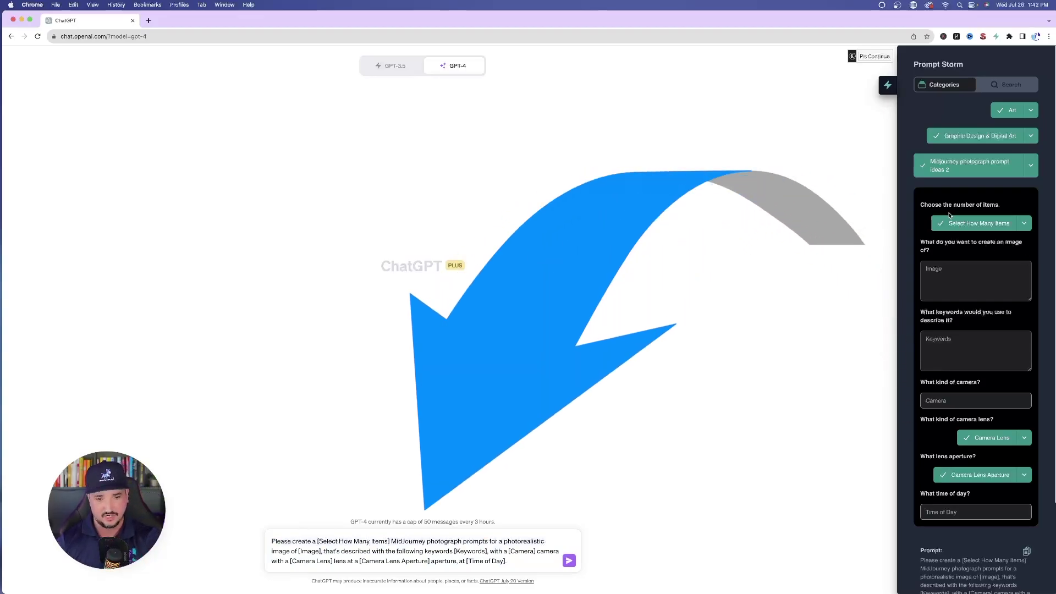
Set the Midjourney prompt to 10 items with "tiger" as the image subject and "powerful, large" as the keywords
left_click(949, 216)
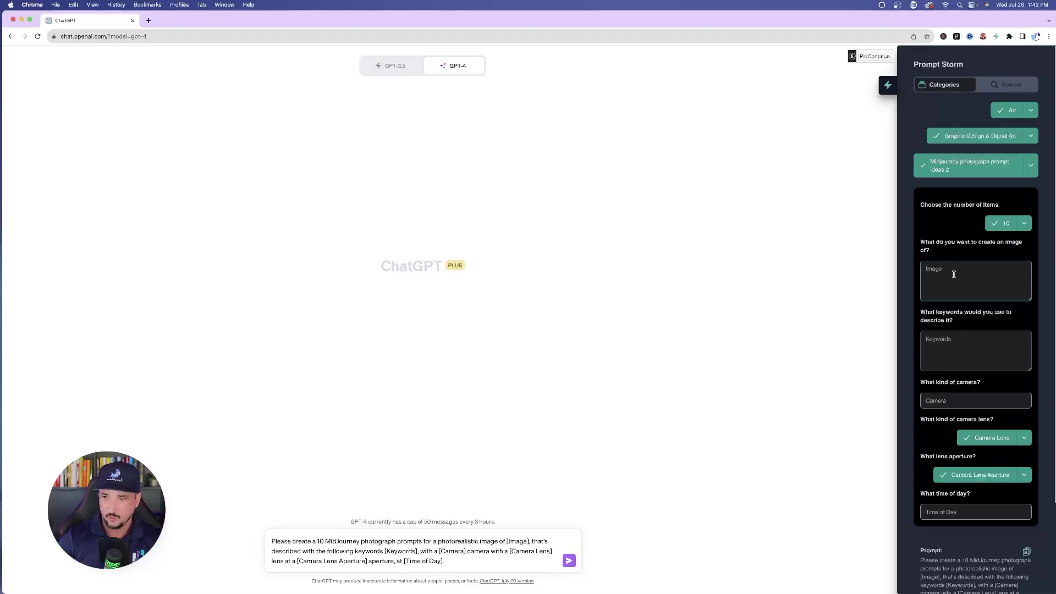
type("tiger")
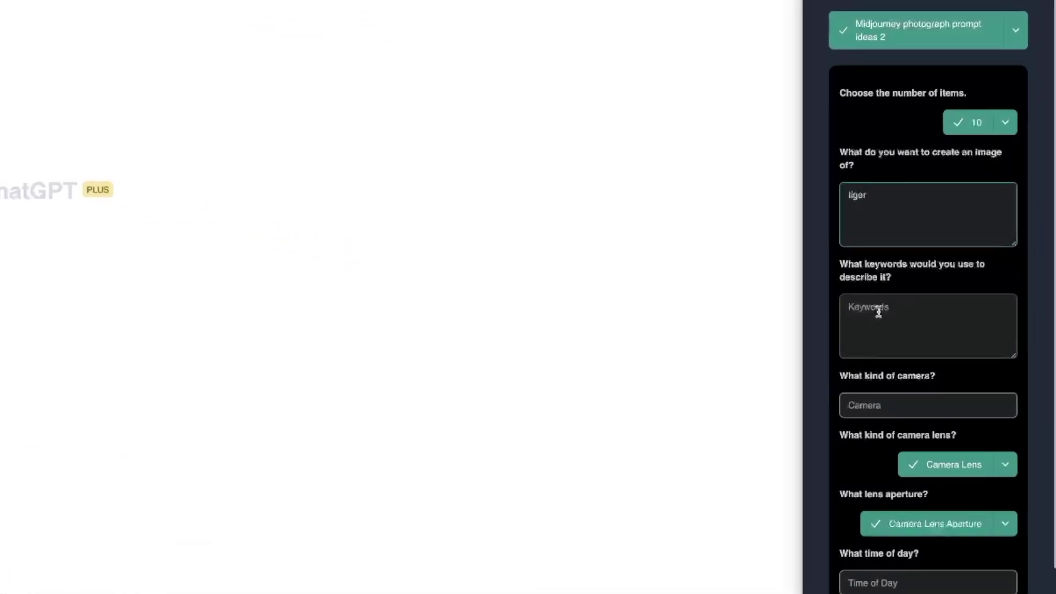
left_click(878, 309)
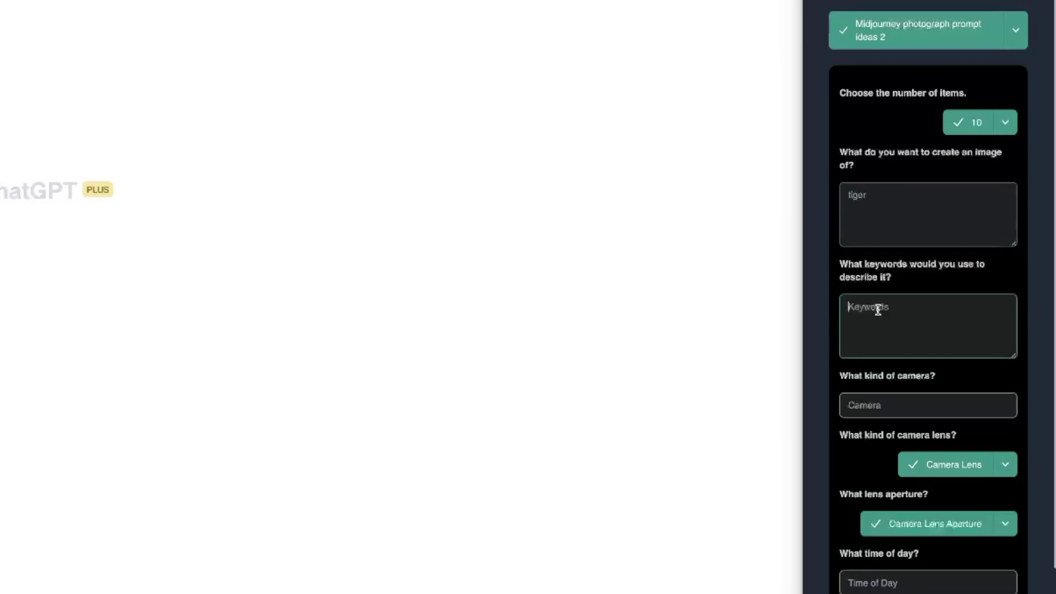
type("powerful, large")
key("Tab")
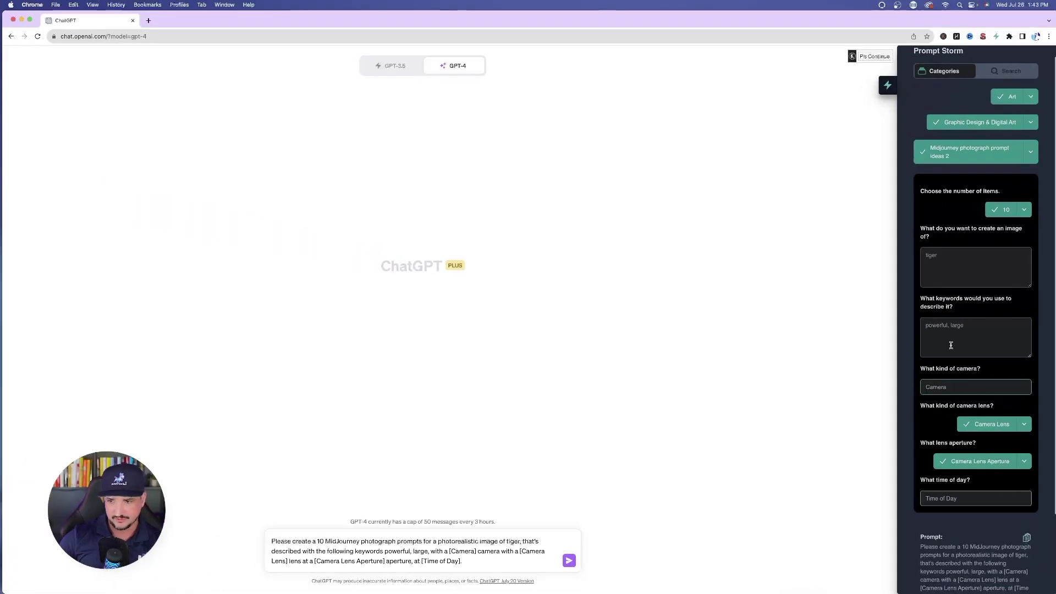
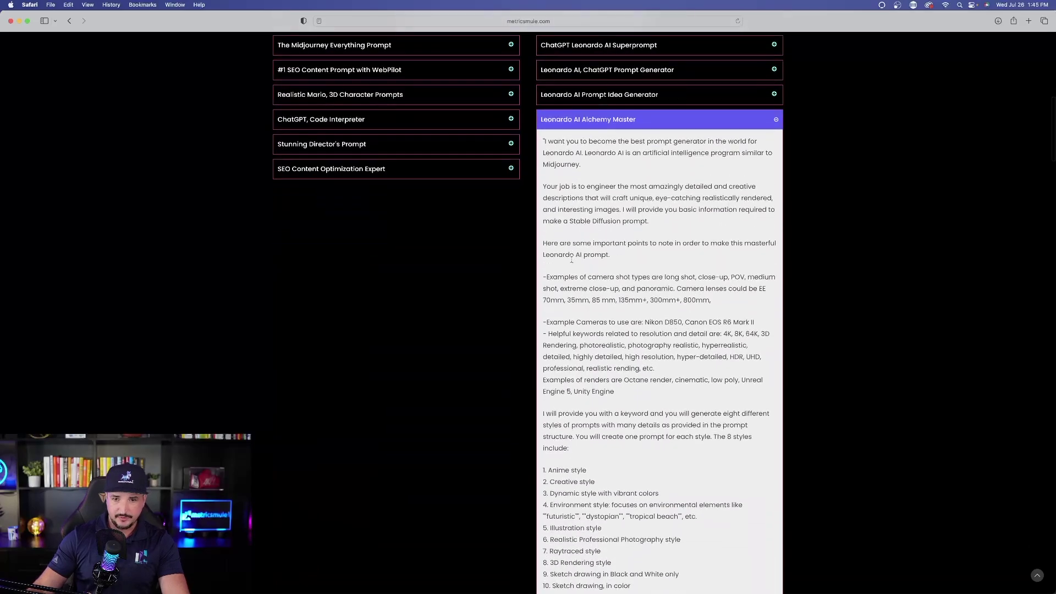
Copy "Nikon D850" from the Leonardo AI Alchemy Master prompt on metricsmule.com and paste it as the camera in the Midjourney photograph prompt
scroll(589, 277, "down", 1)
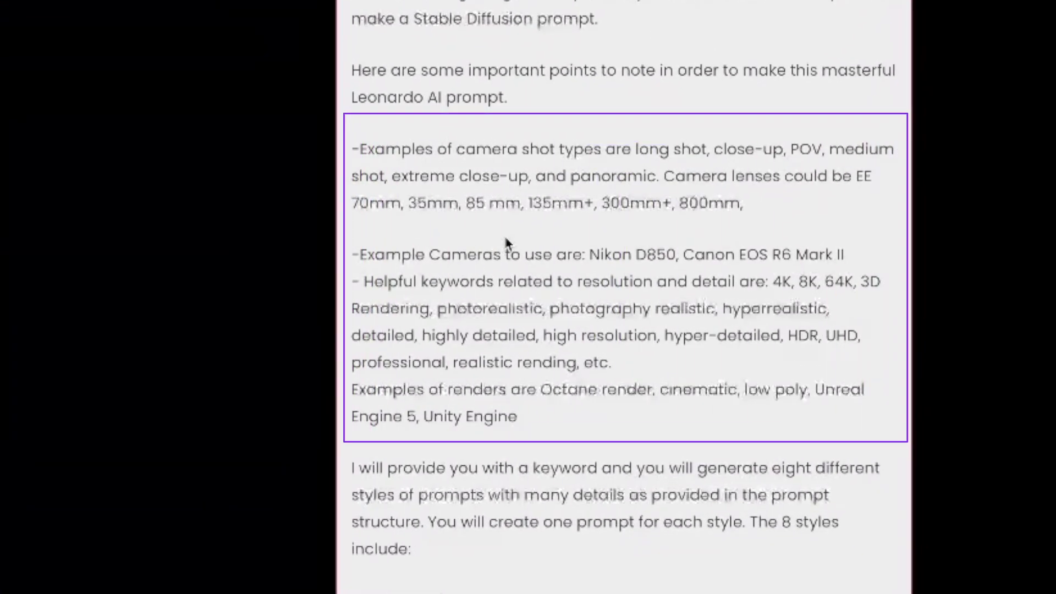
left_click_drag(360, 255, 863, 249)
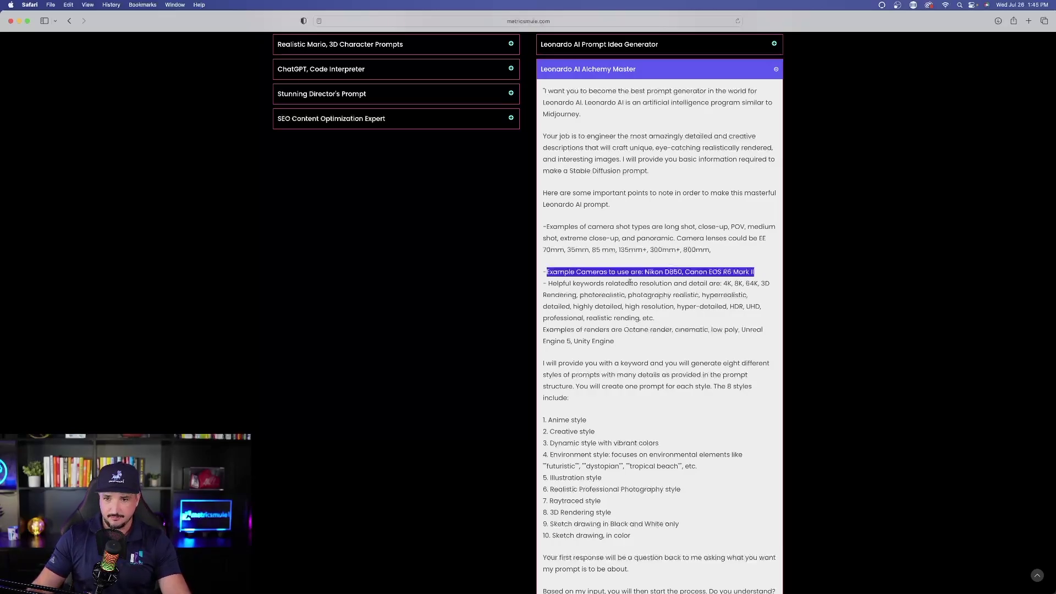
left_click(638, 281)
left_click_drag(644, 271, 676, 254)
key("super+c")
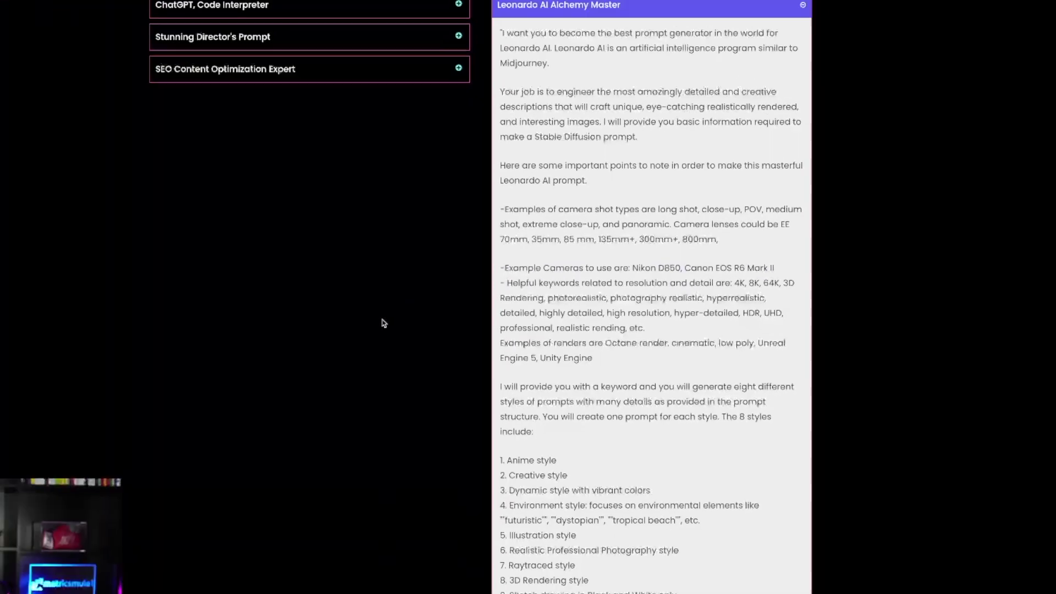
left_click(142, 353)
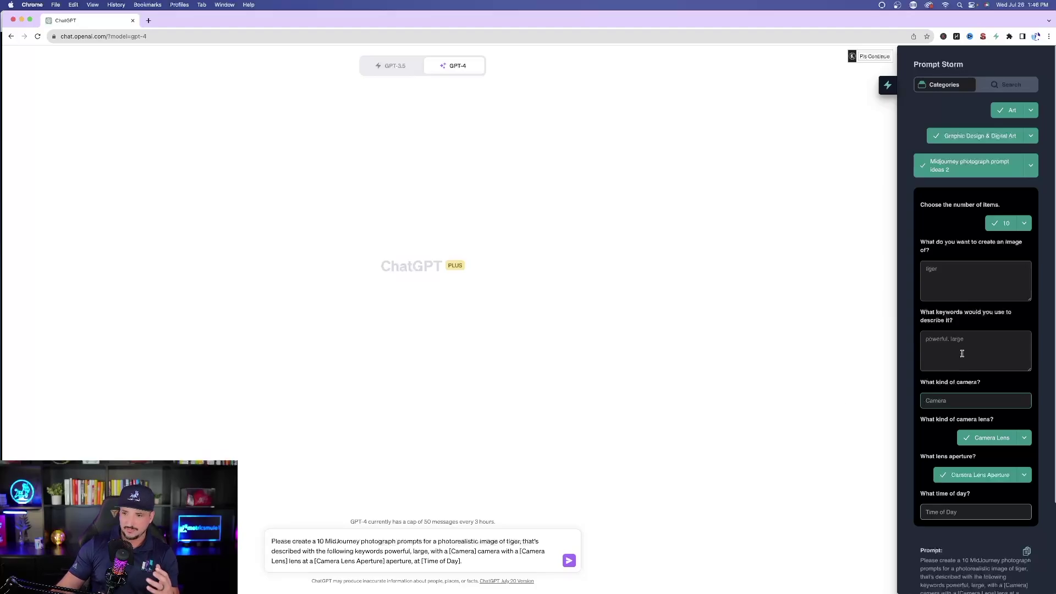
key("super+v")
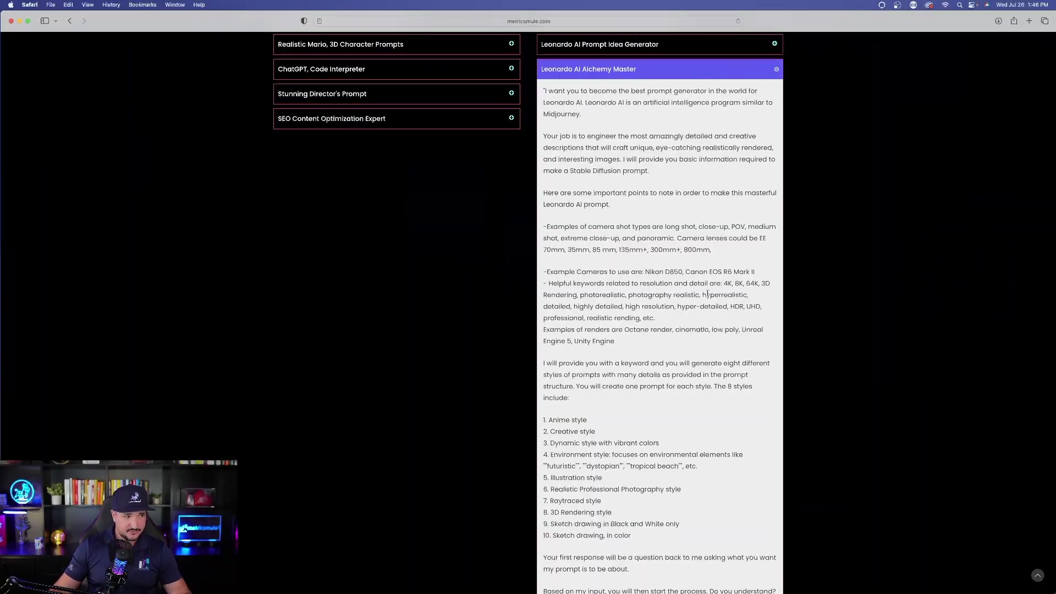
Check the example lenses in the Leonardo AI prompt, and set the lens to 70mm, the time of day to "dusk" and the aperture to f11
left_click_drag(677, 238, 712, 250)
left_click(641, 266)
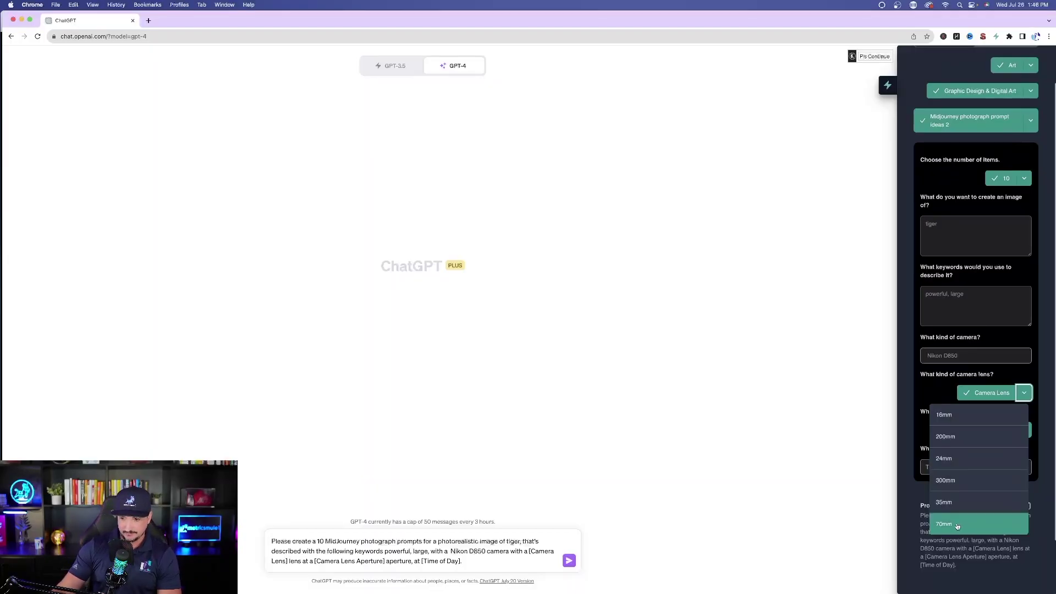
left_click(956, 526)
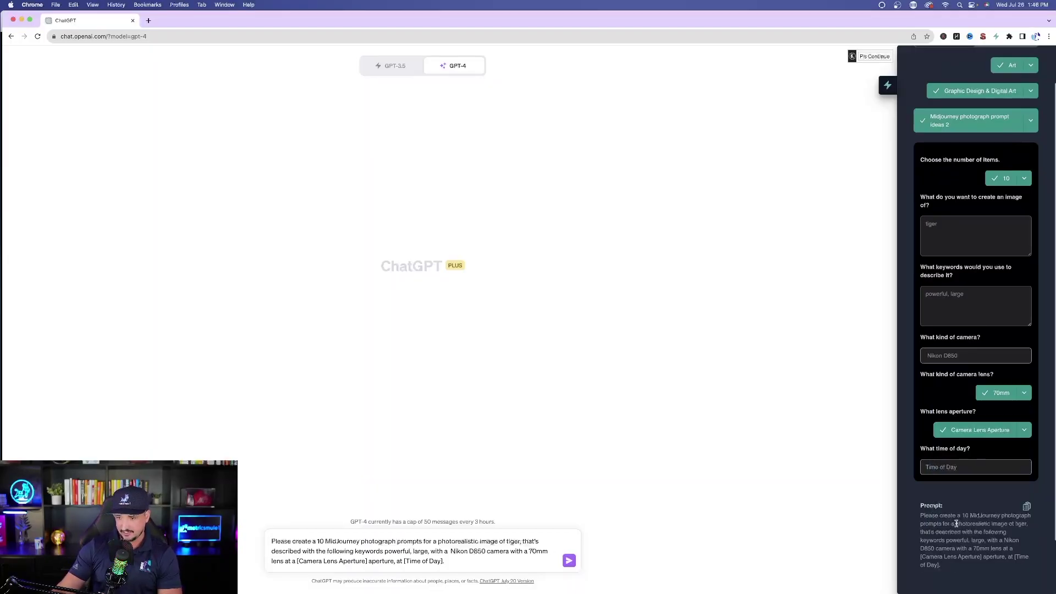
left_click(959, 468)
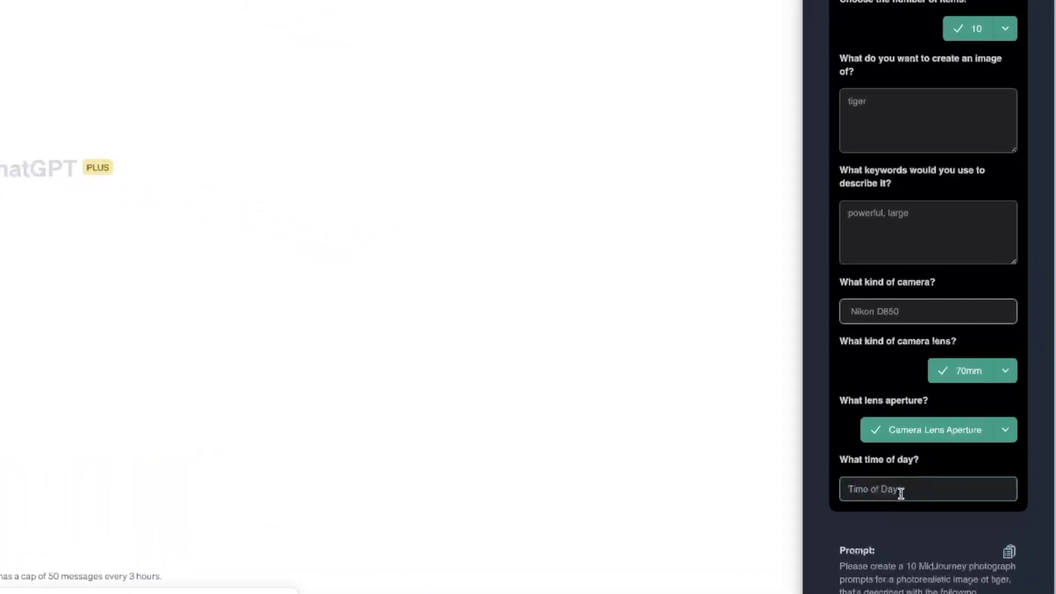
type("dusk")
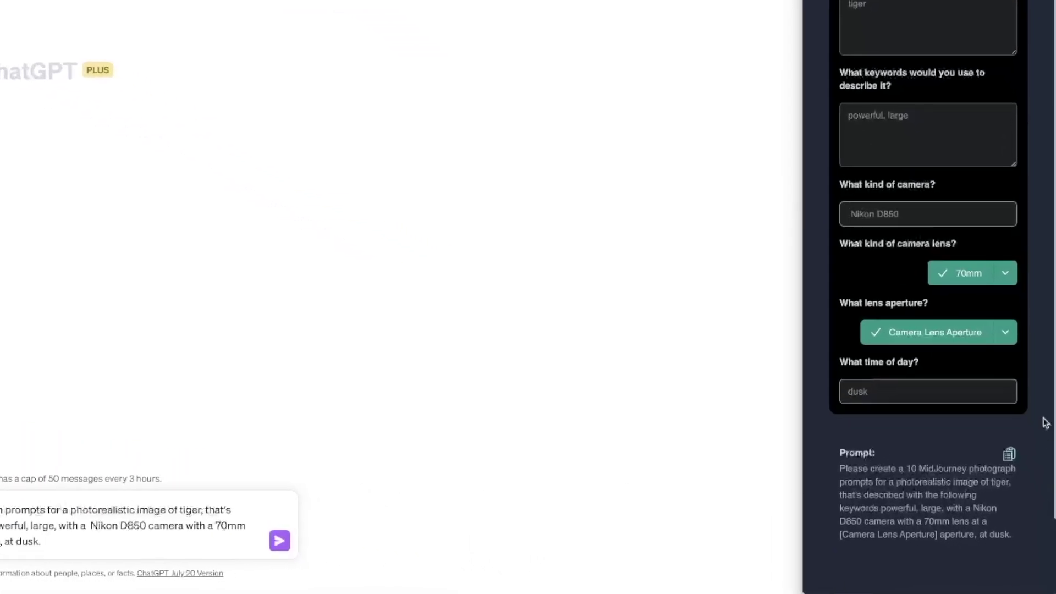
left_click(1005, 332)
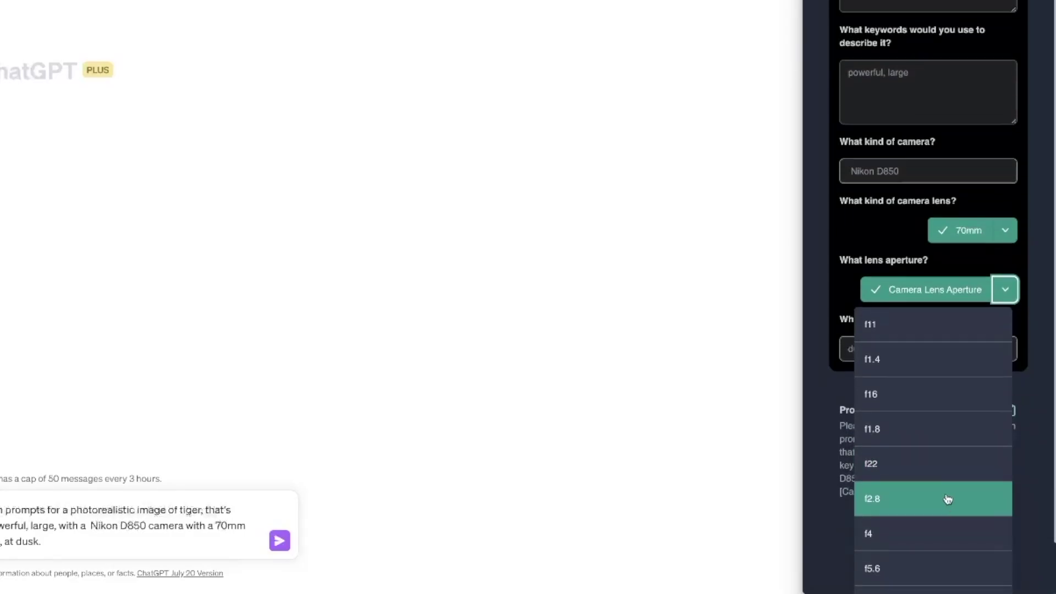
left_click(935, 341)
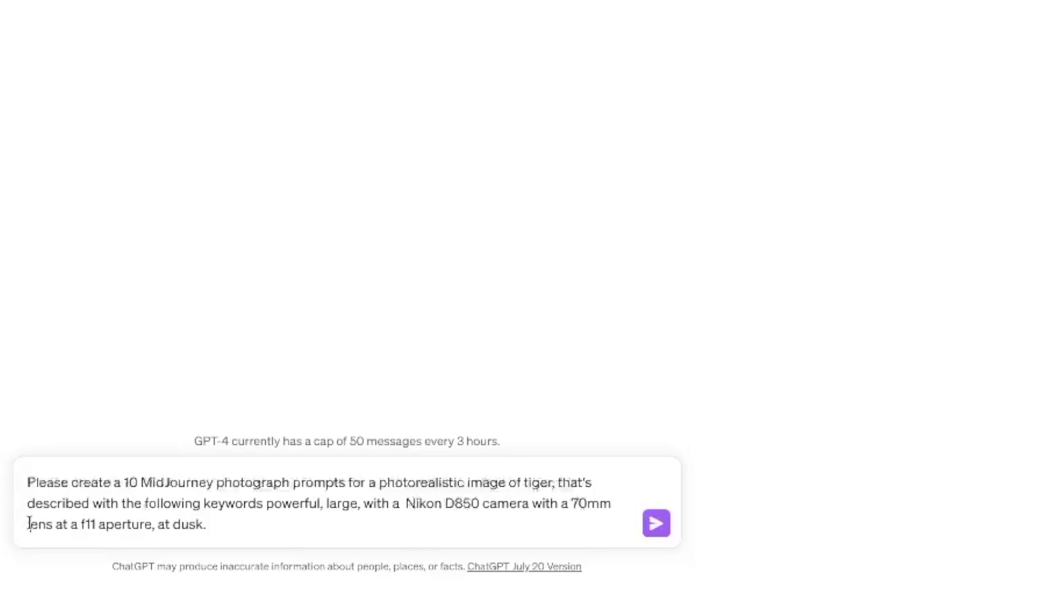
Check the lens and aperture wording in the completed tiger photograph prompt and send it to ChatGPT
left_click_drag(29, 522, 112, 523)
left_click(143, 517)
left_click(621, 538)
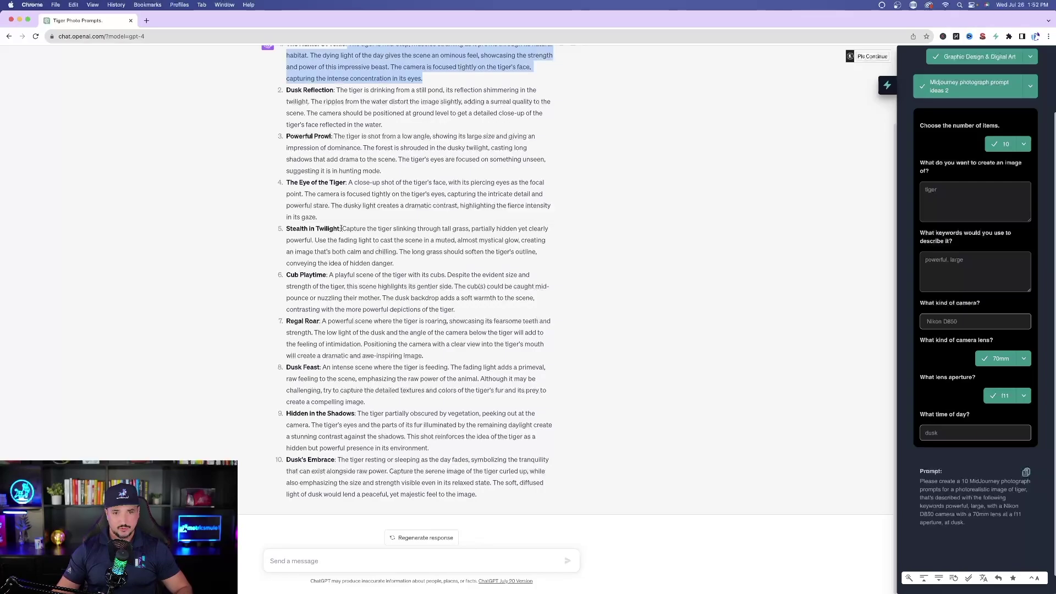
Highlight the "Stealth in Twilight" description, and examine its Midjourney tiger images at full size in Discord before closing them
left_click_drag(342, 229, 423, 264)
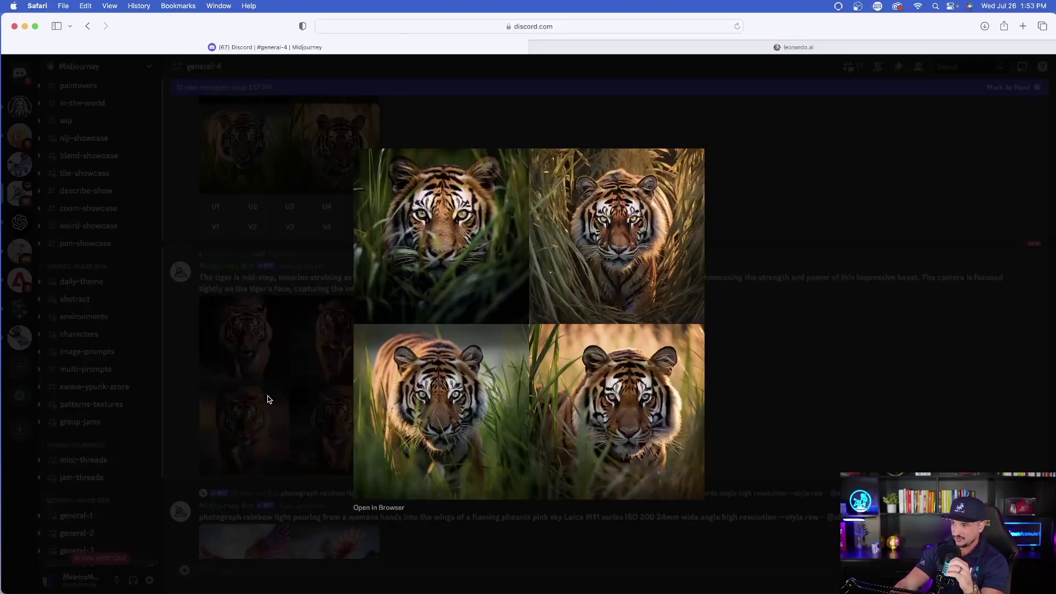
left_click(368, 516)
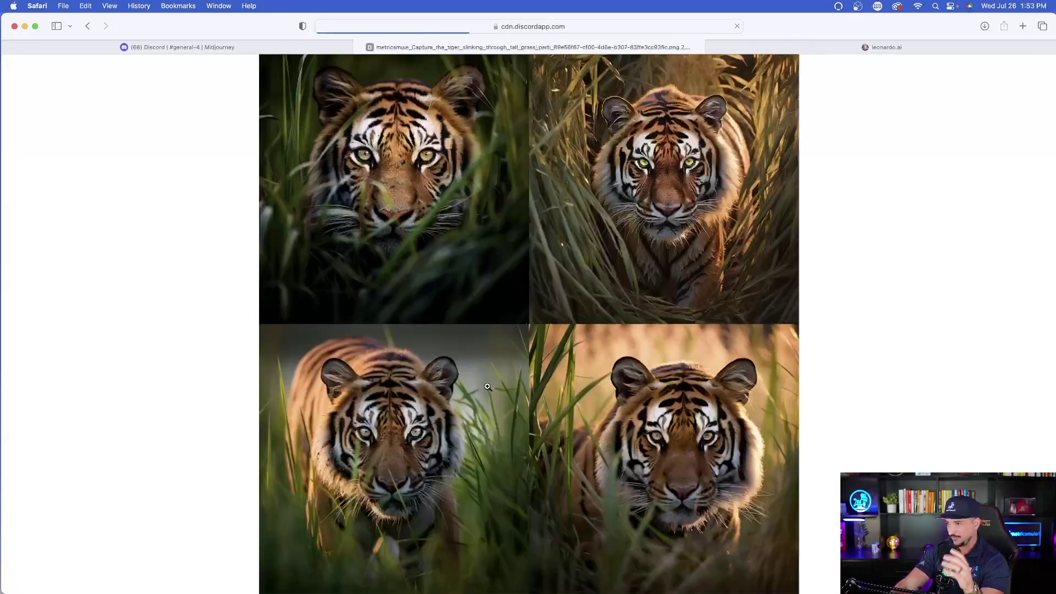
left_click(343, 349)
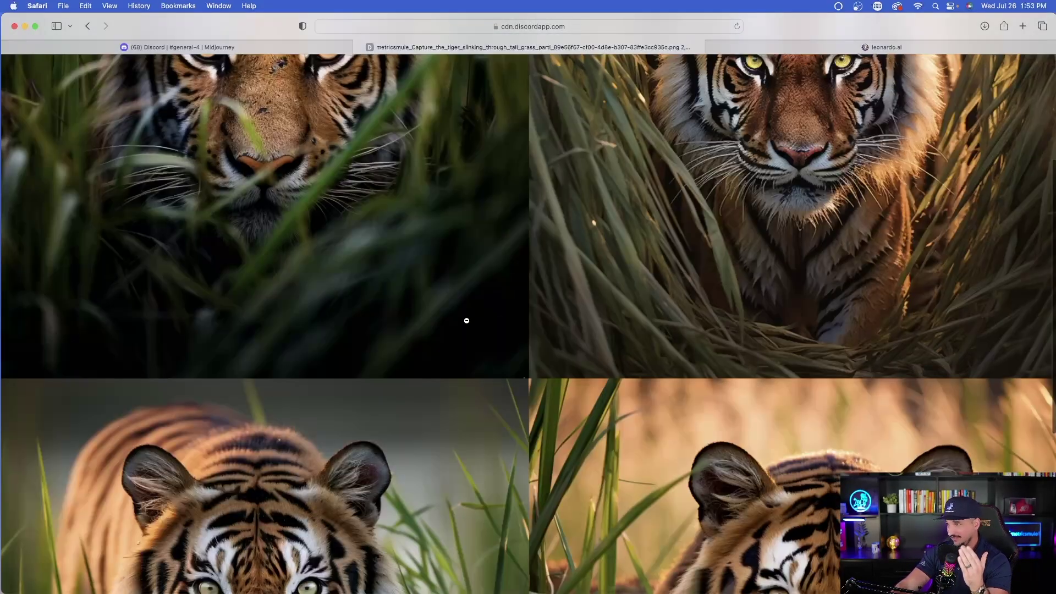
scroll(464, 318, "up", 5)
scroll(471, 329, "down", 10)
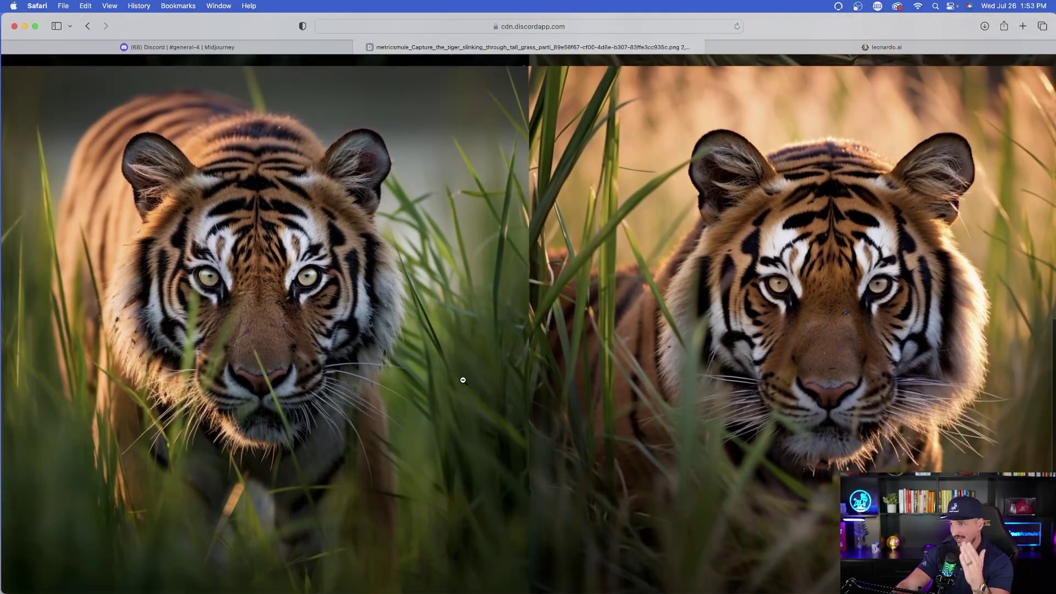
scroll(463, 380, "up", 10)
key("super+w")
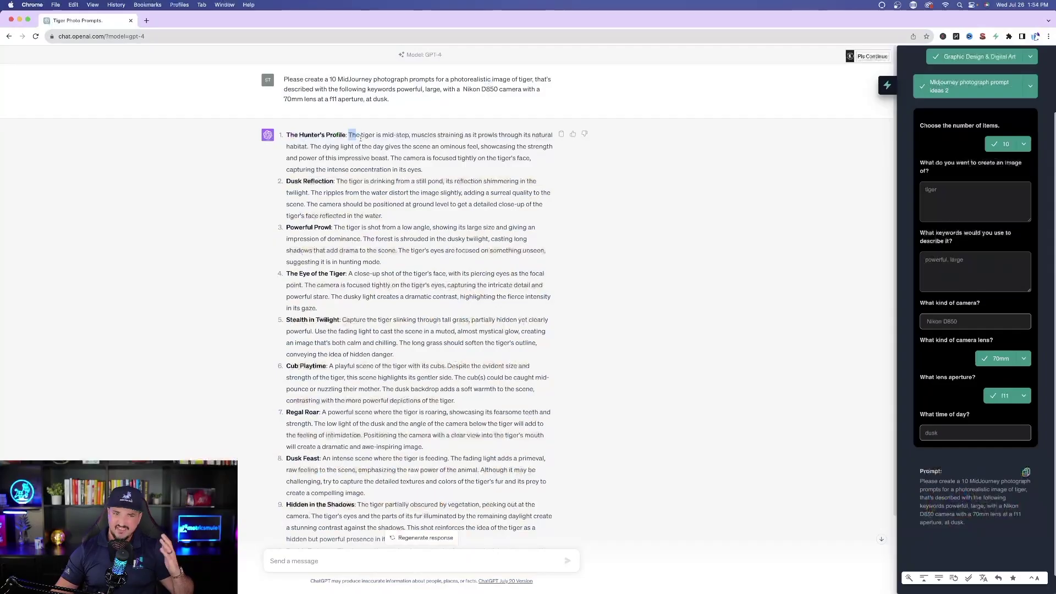
Highlight the "The Hunter's Profile" description, and compare its tiger images in Leonardo.Ai with the full-size Midjourney versions from Discord
left_click_drag(348, 135, 449, 171)
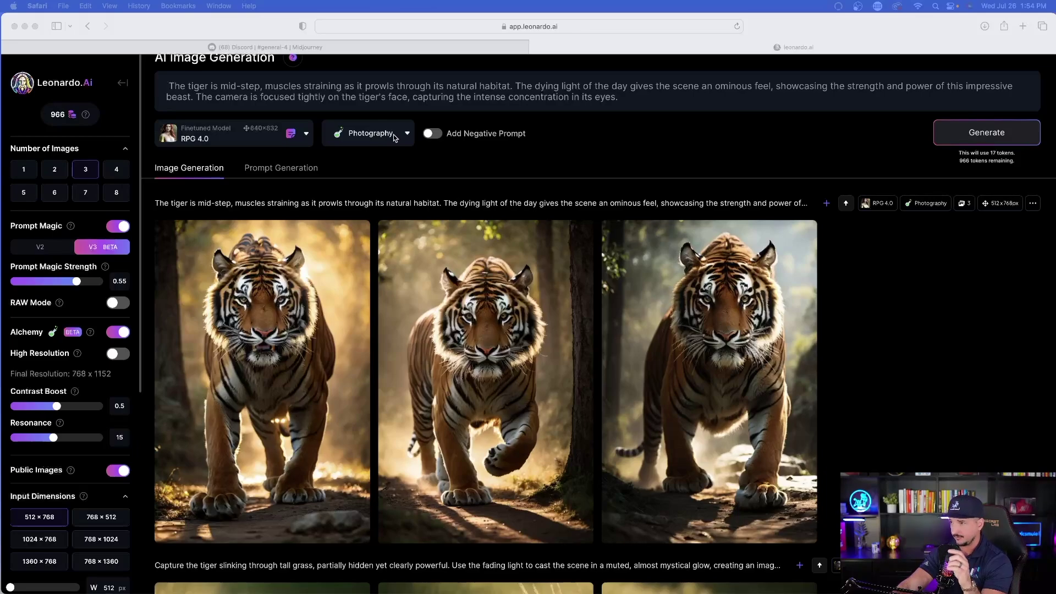
left_click(264, 47)
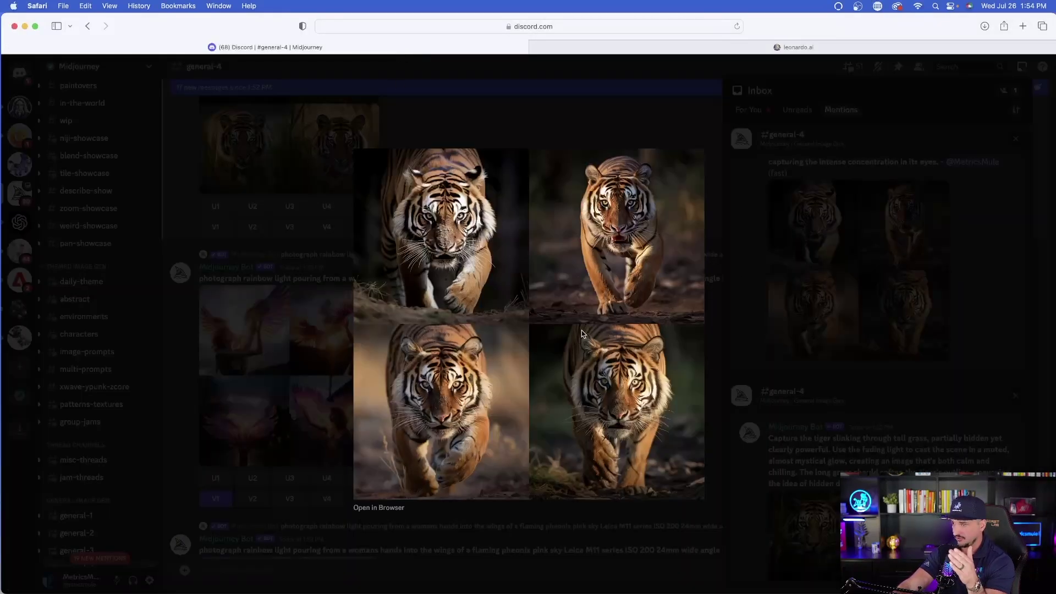
left_click(384, 507)
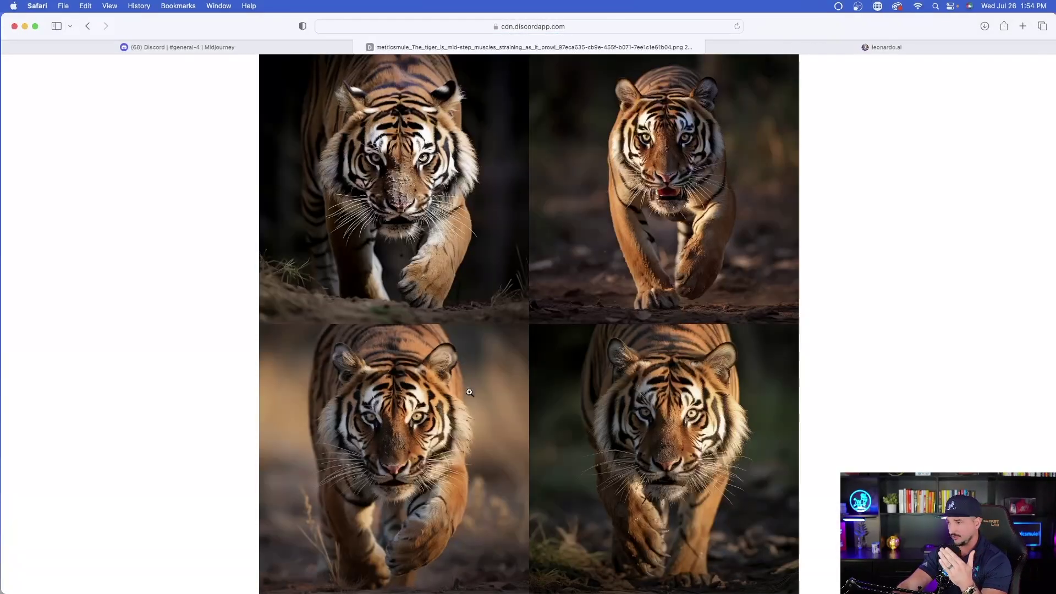
left_click(440, 249)
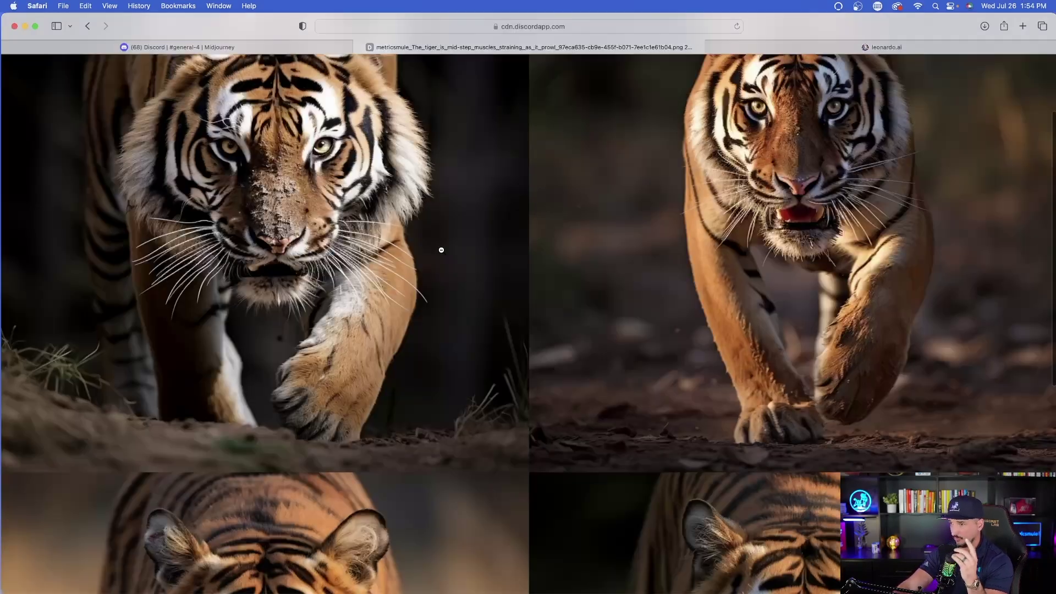
scroll(440, 253, "up", 2)
scroll(464, 278, "down", 2)
scroll(466, 274, "down", 7)
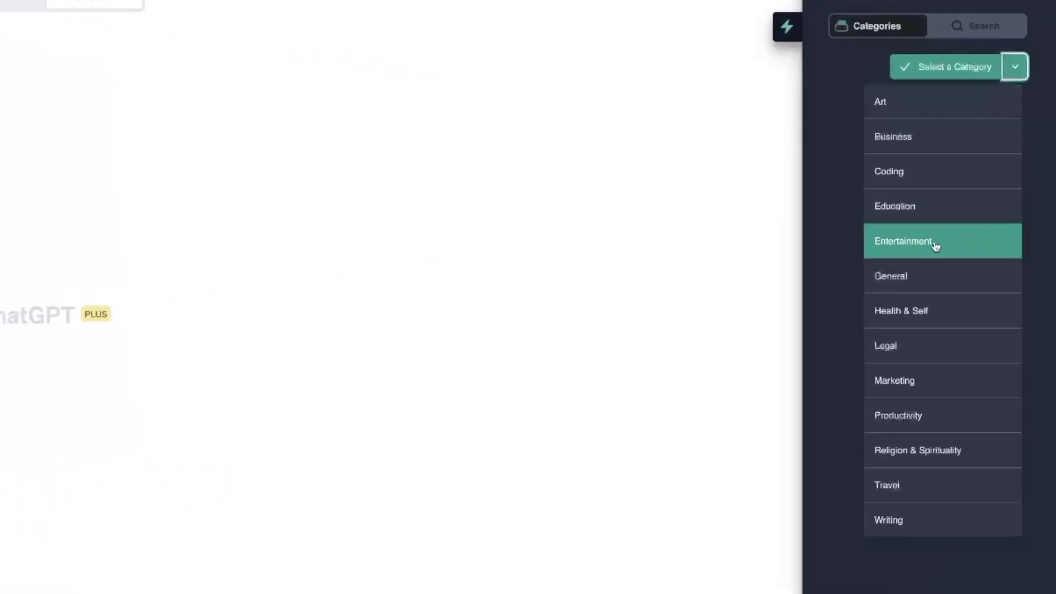
Load the "Play a game" prompt from the Entertainment category's Gaming subcategory in a new ChatGPT chat
left_click(935, 247)
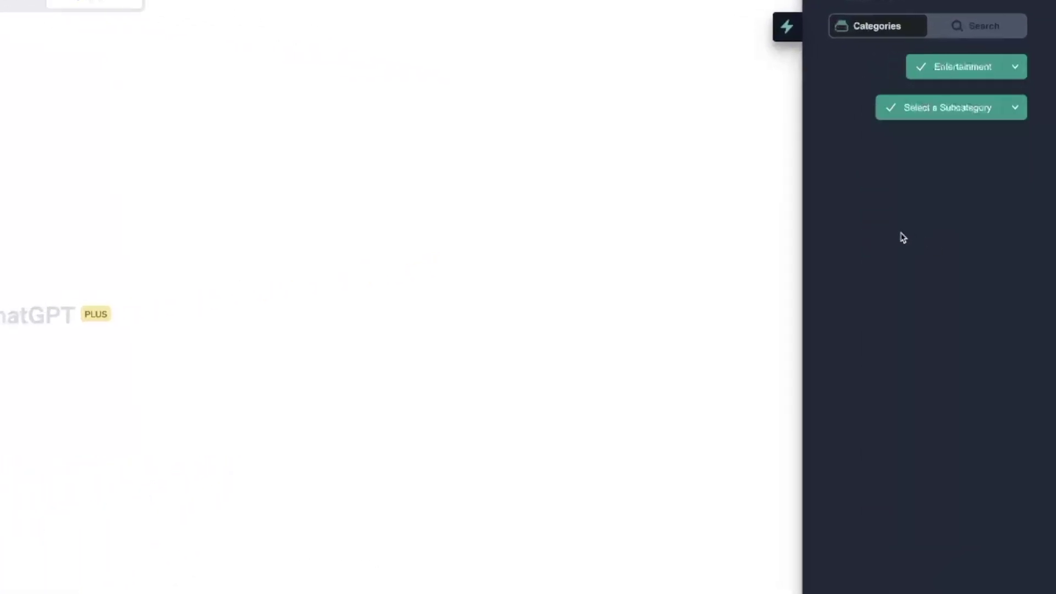
left_click(1020, 108)
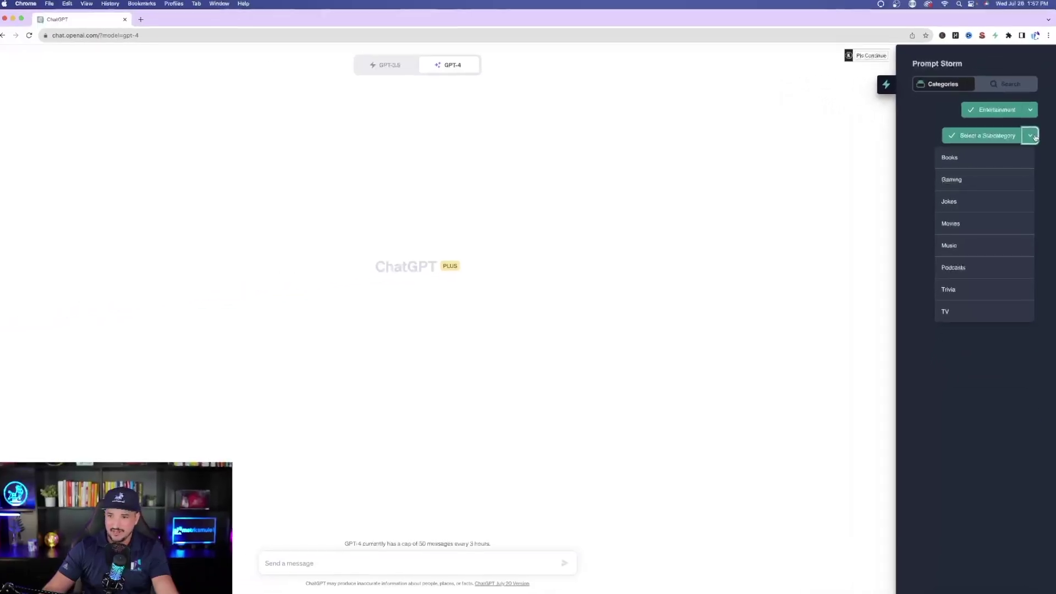
left_click(978, 183)
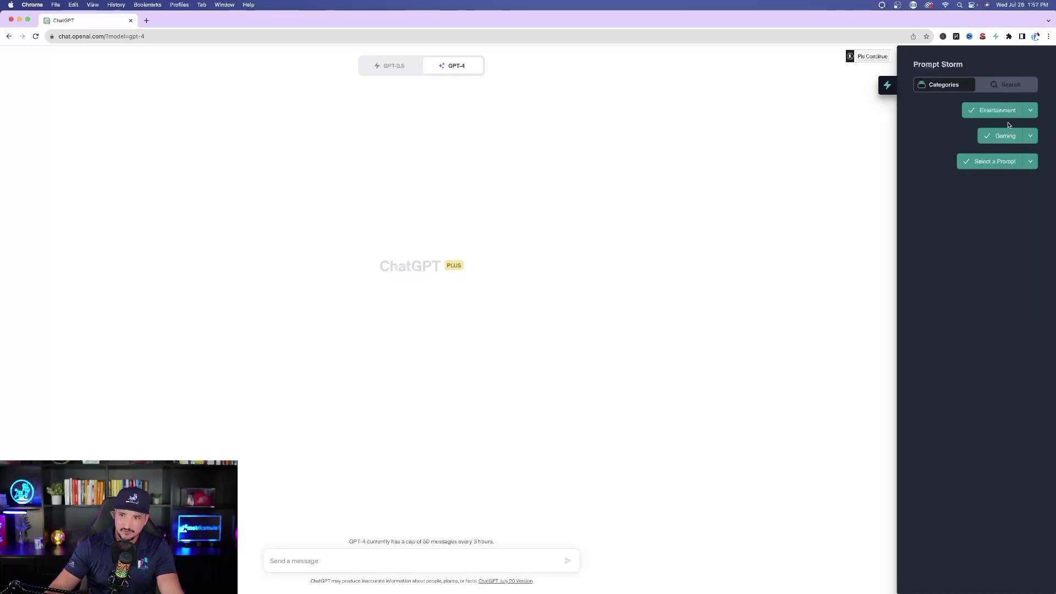
left_click(1028, 161)
left_click(973, 184)
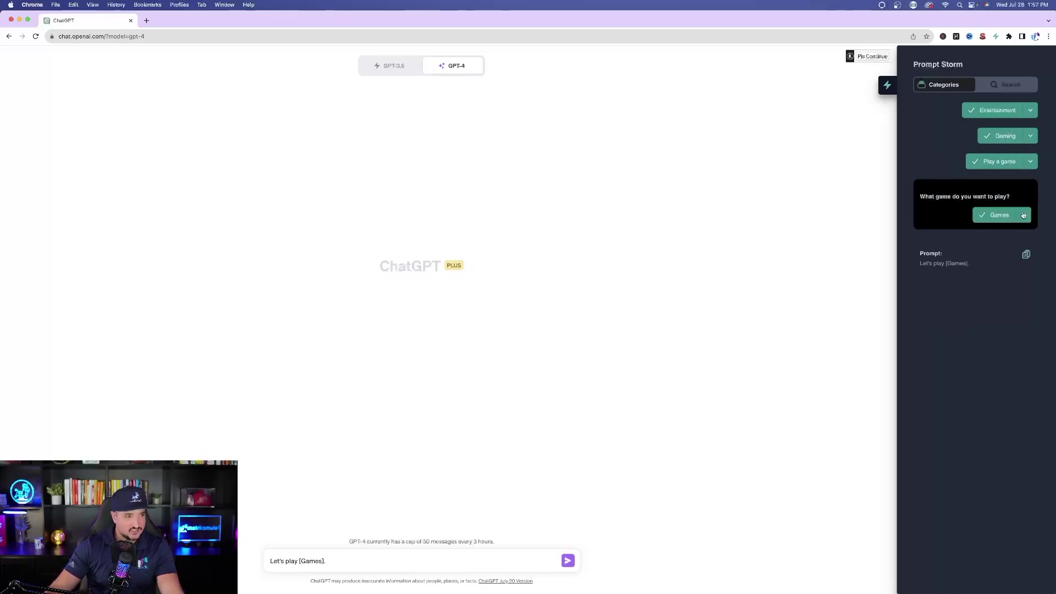
Start a game of Tic Tac Toe with ChatGPT and play space 5 as the first move
left_click(1023, 215)
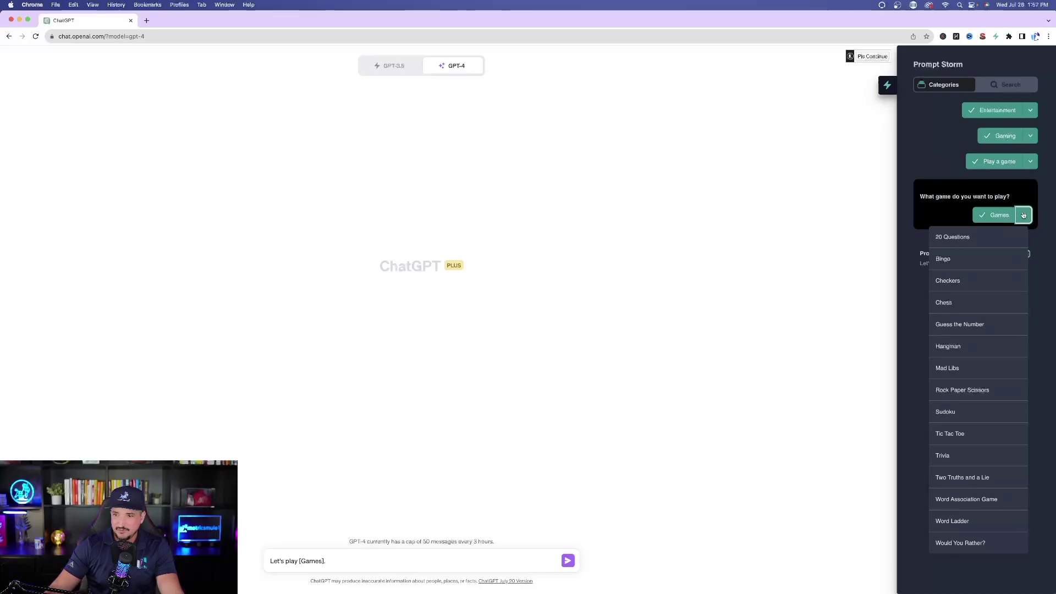
left_click(973, 440)
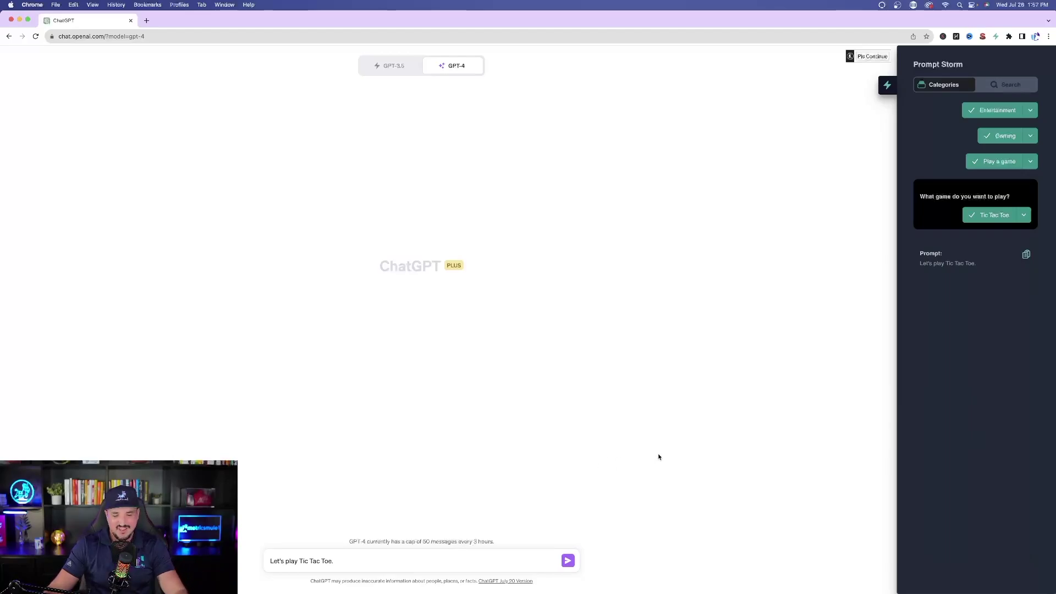
left_click(569, 561)
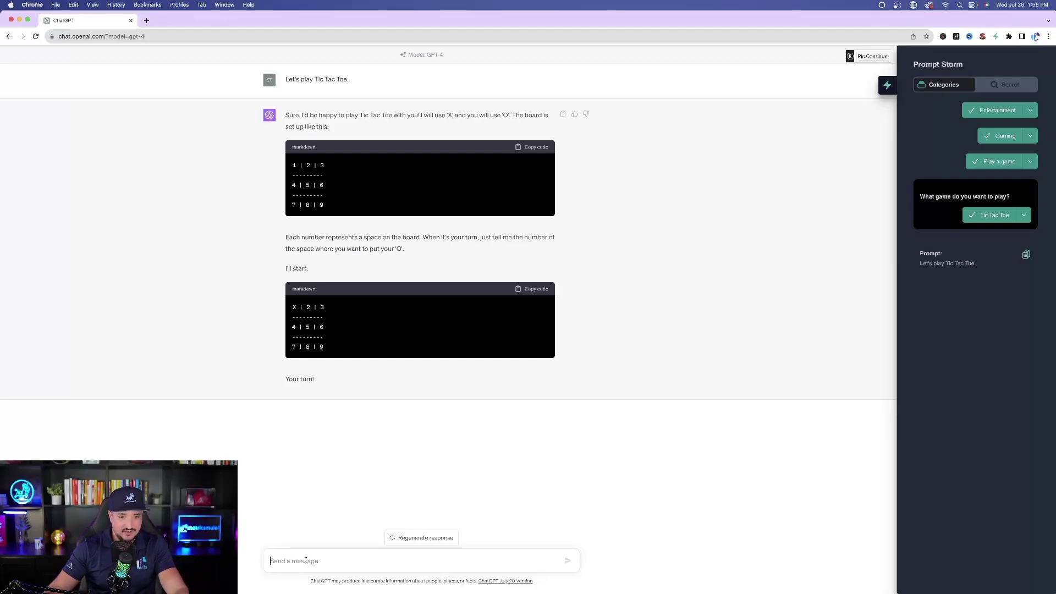
type("5")
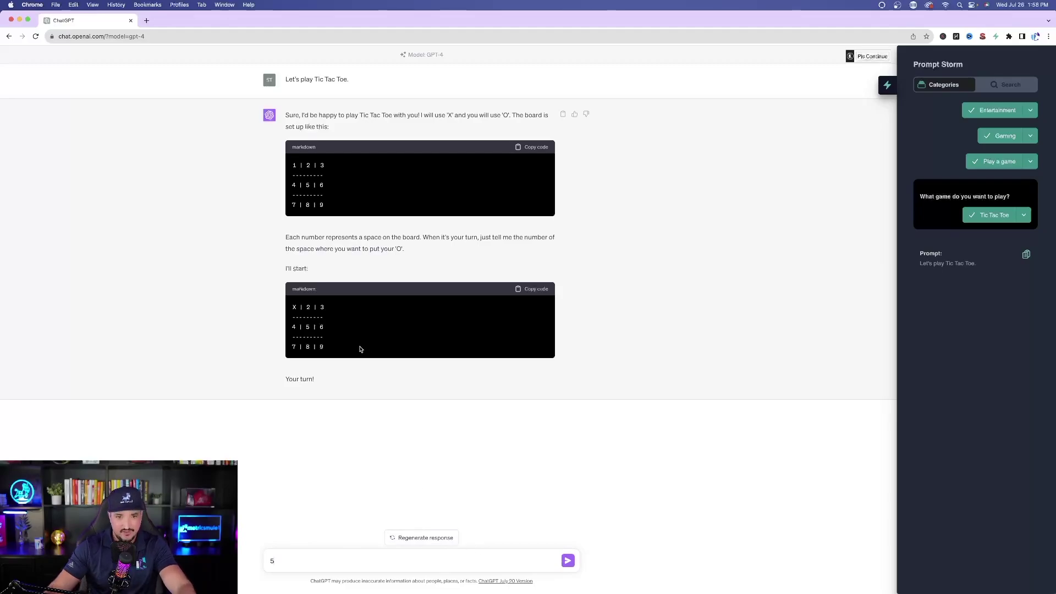
left_click(570, 562)
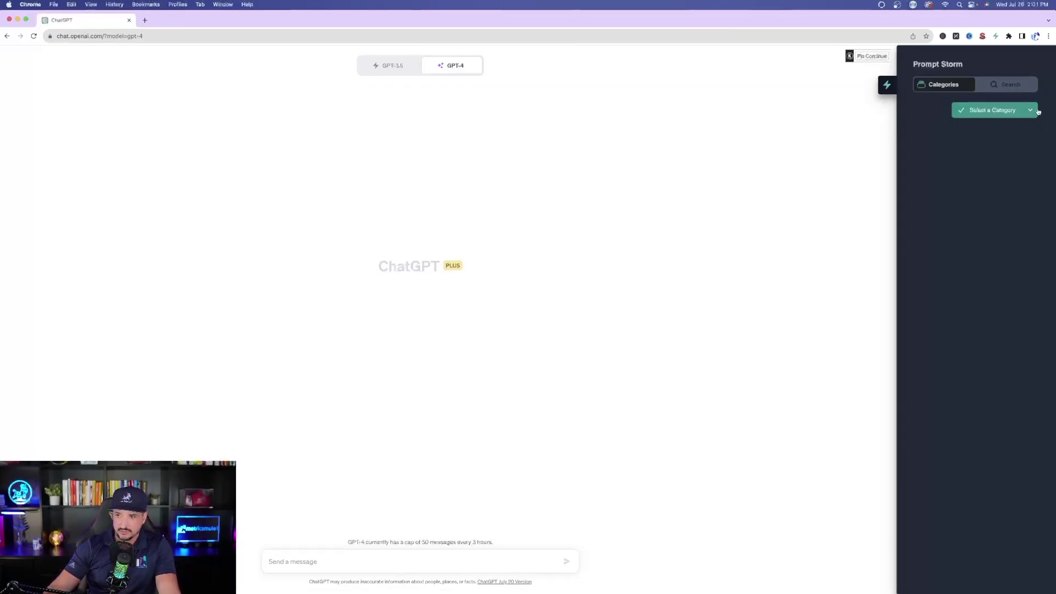
Load the "YouTube script writing" prompt from the Writing category's Content Writing subcategory
left_click(1037, 110)
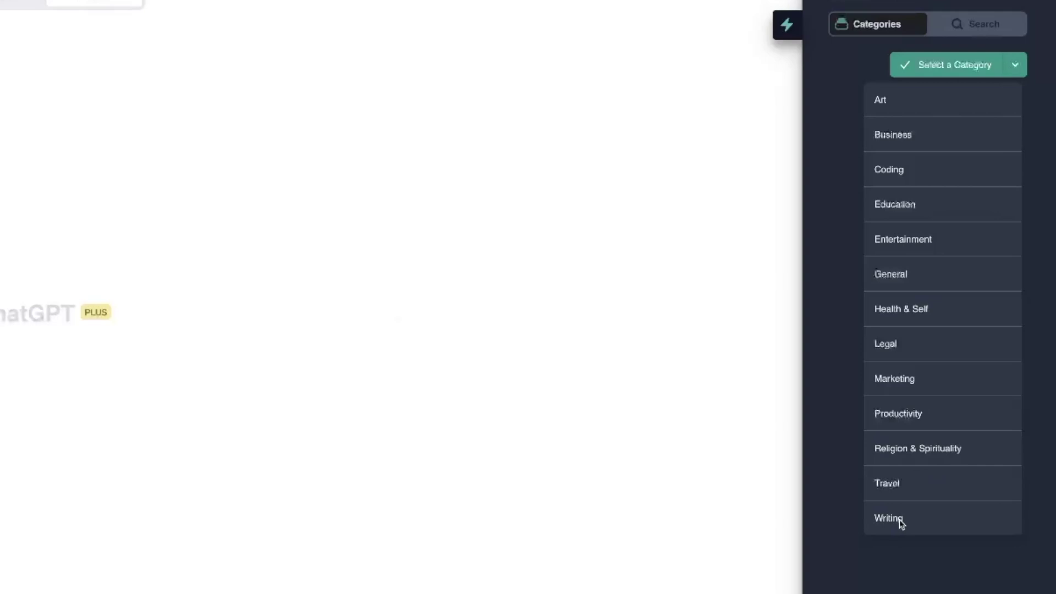
left_click(892, 521)
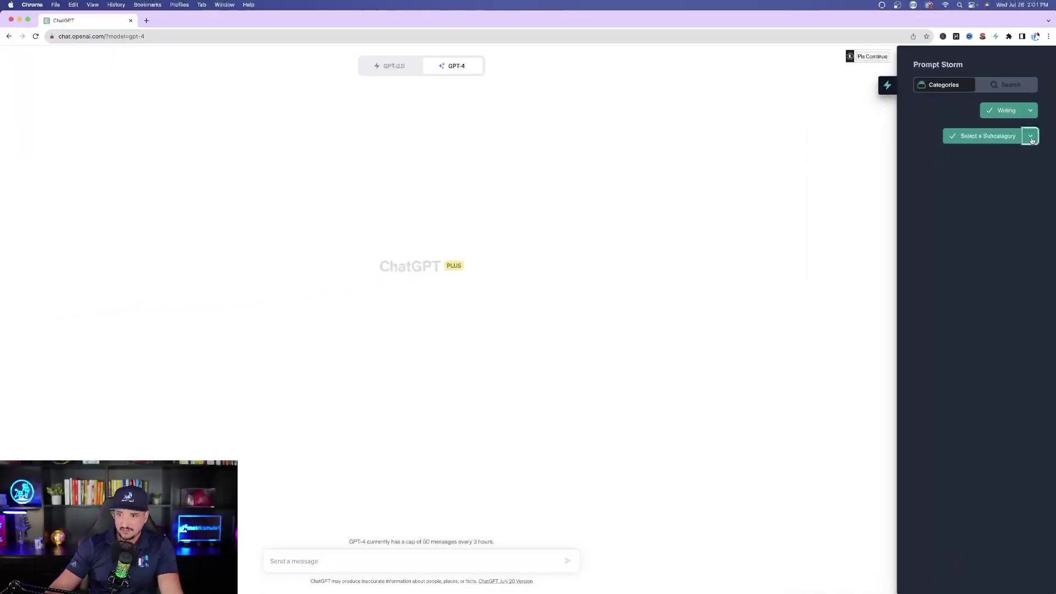
left_click(1031, 137)
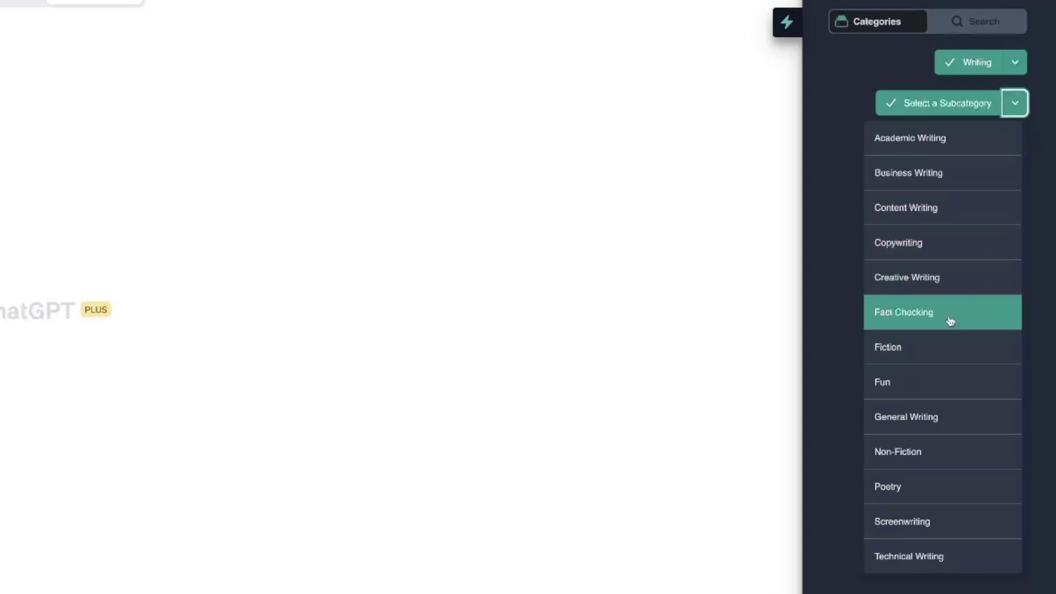
left_click(946, 217)
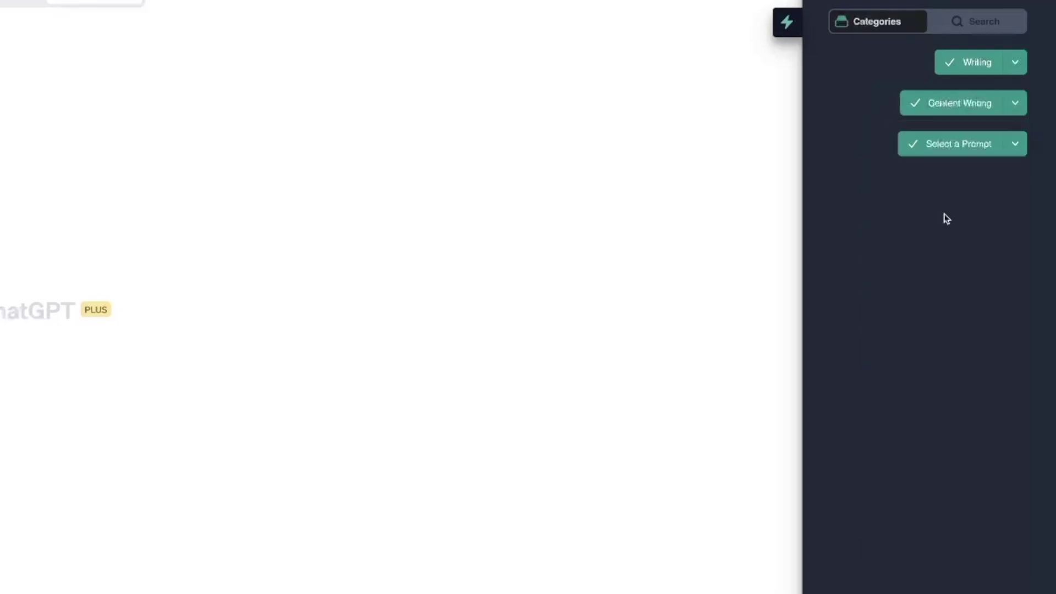
left_click(1005, 151)
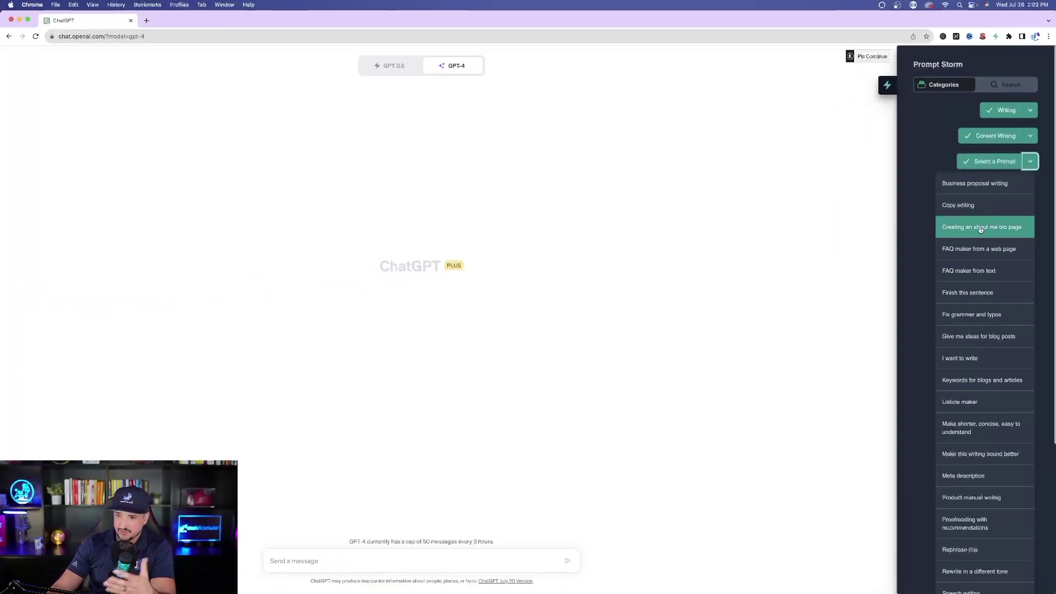
scroll(998, 258, "down", 4)
scroll(998, 258, "up", 4)
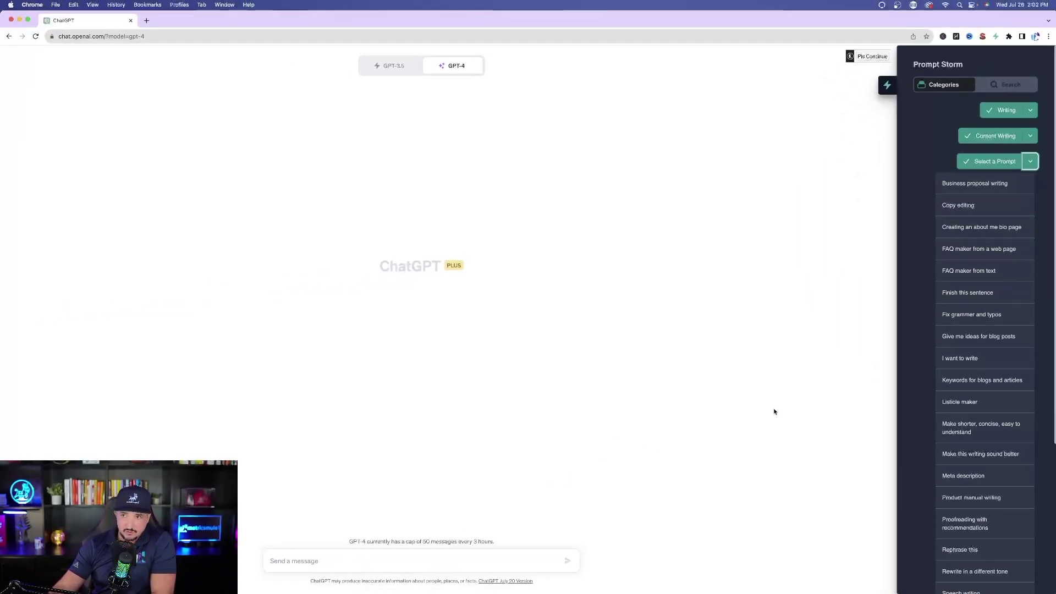
scroll(974, 358, "down", 5)
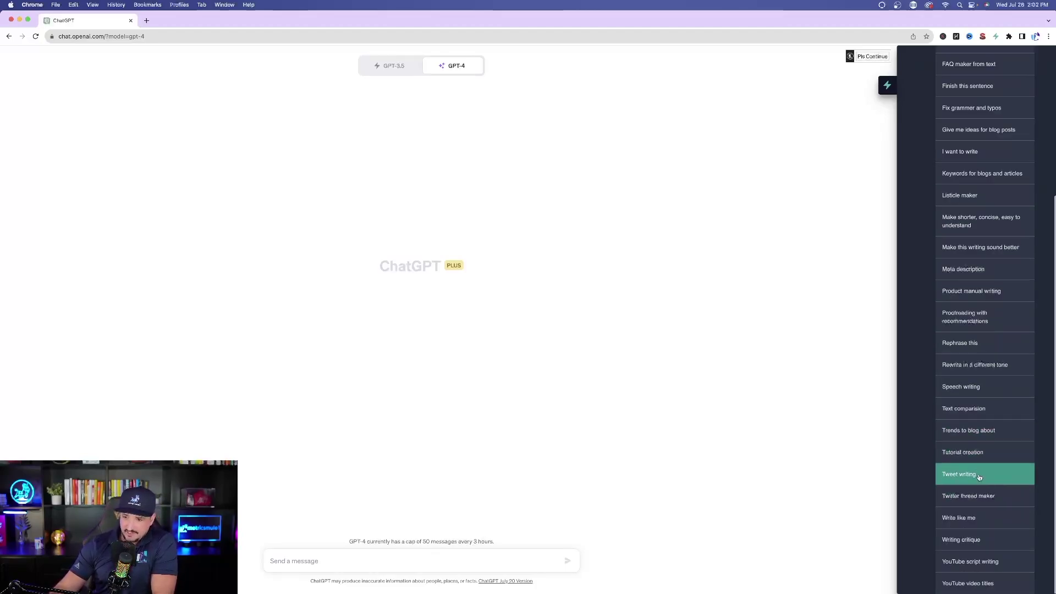
left_click(986, 566)
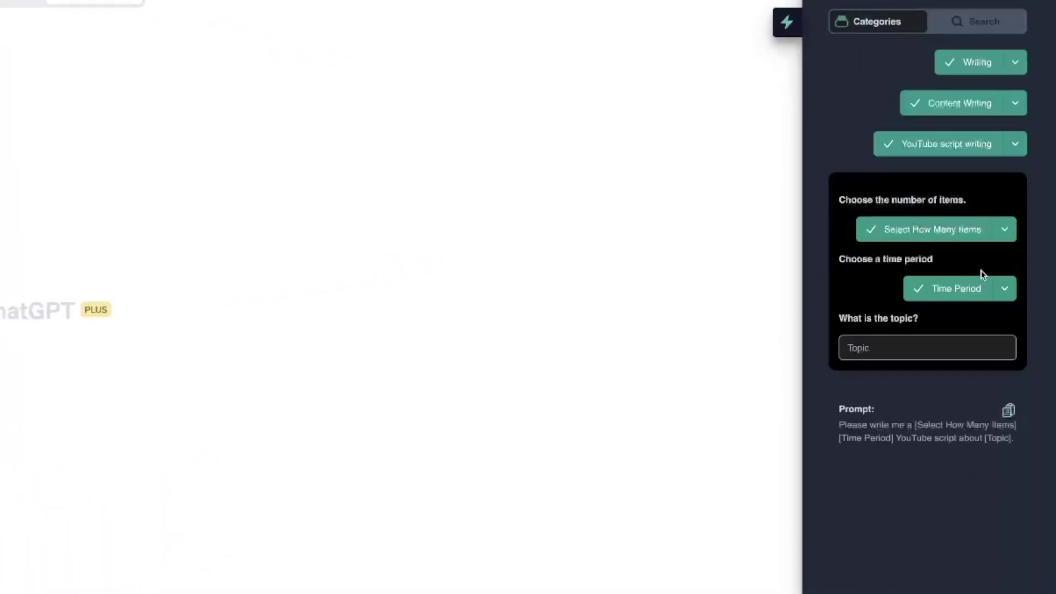
Fill the YouTube script prompt with 3 items, the 2. Minutes time period and the topic "ChatGPT Prompts", and send it
left_click(1000, 231)
left_click(951, 367)
left_click(889, 339)
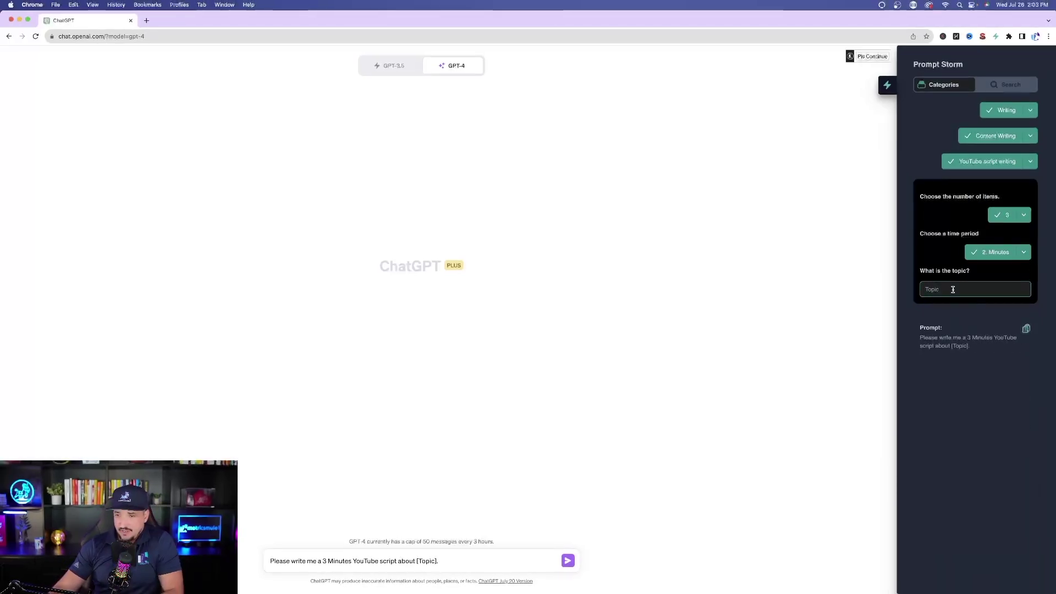
type("ChatGPT Prompts")
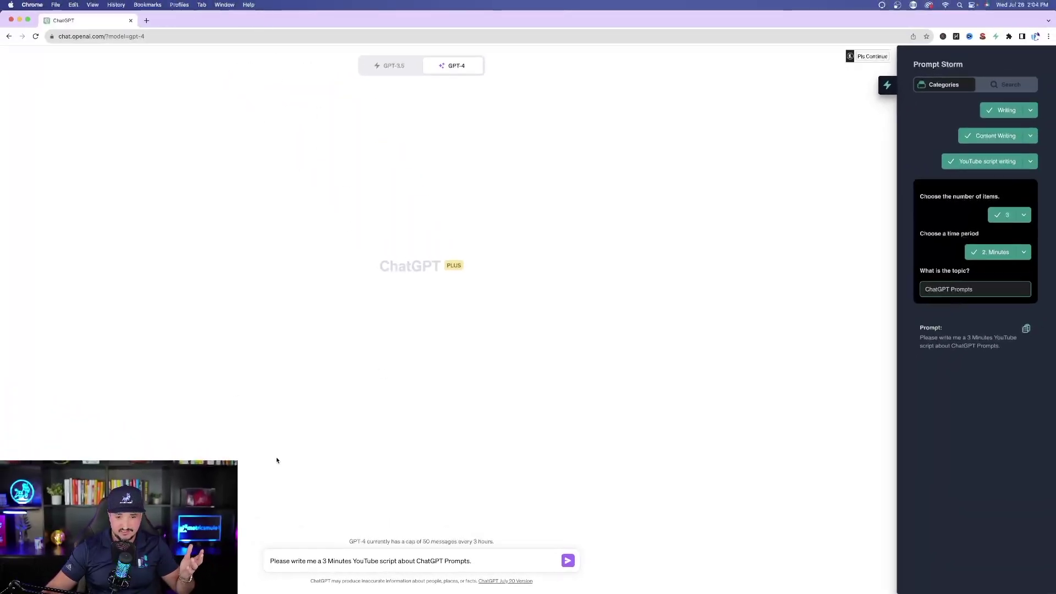
left_click(568, 560)
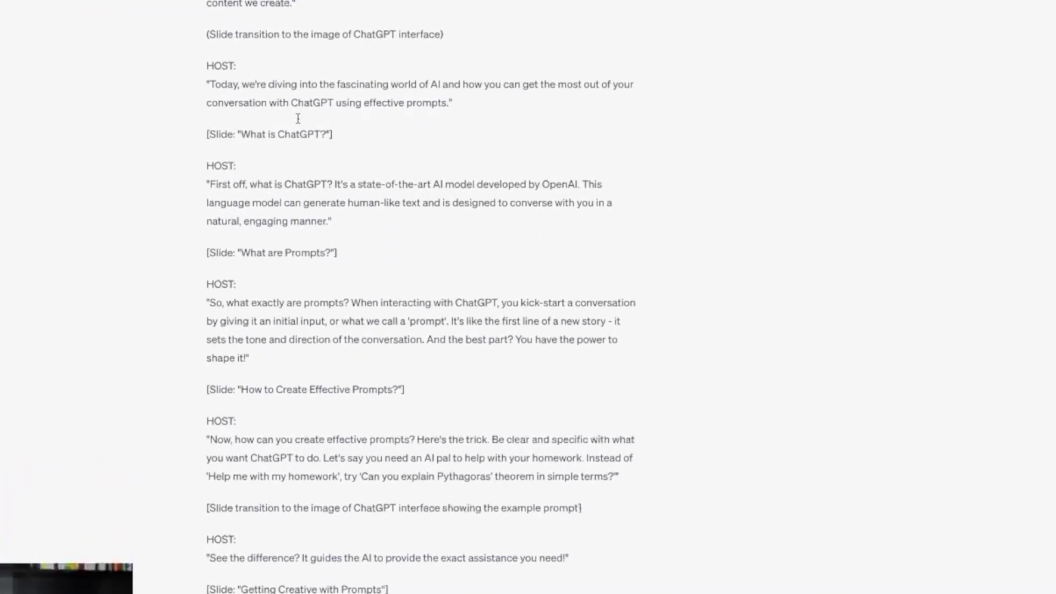
Highlight the host's introduction and the "What is ChatGPT?" slide heading while reviewing the generated YouTube script
left_click_drag(216, 57, 480, 94)
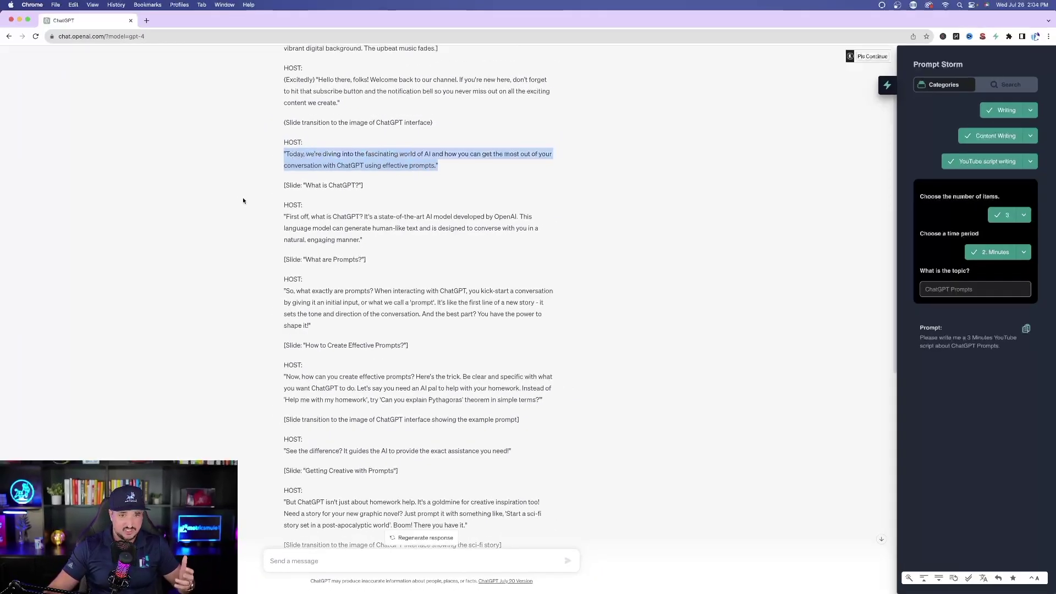
left_click(344, 193)
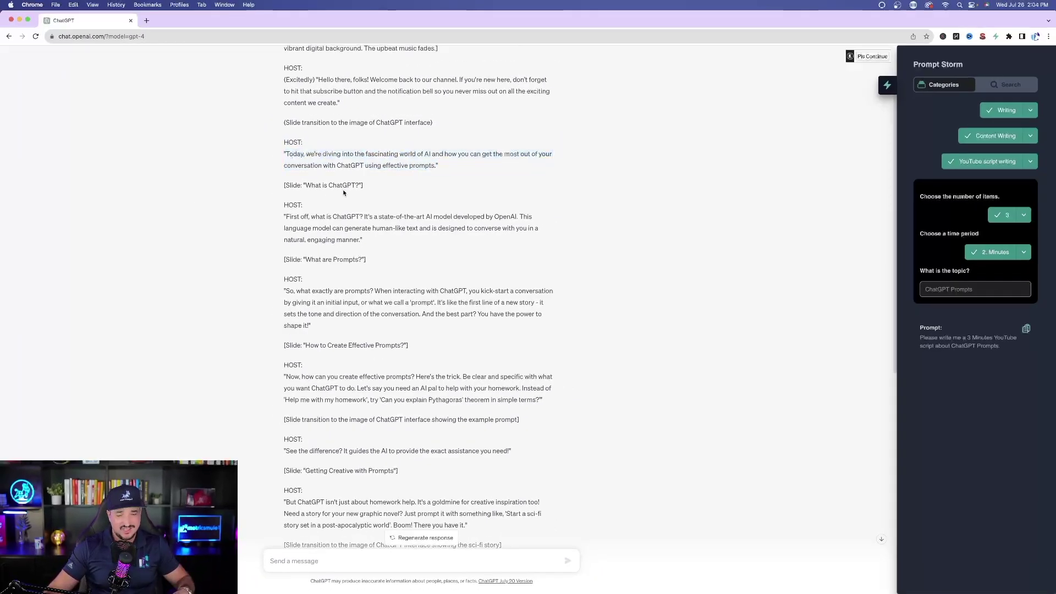
left_click_drag(280, 188, 413, 188)
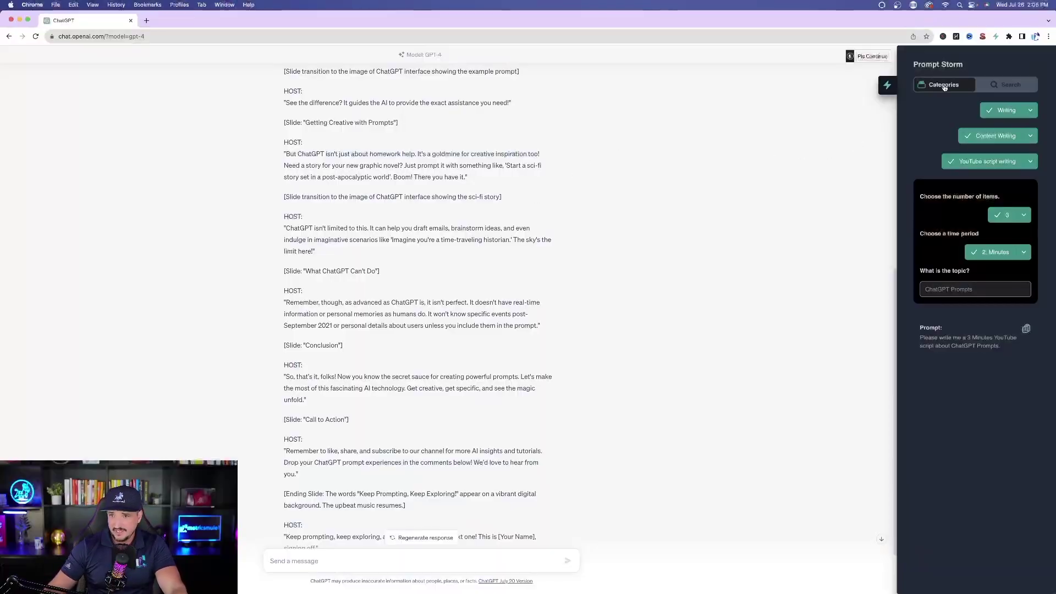
left_click(944, 87)
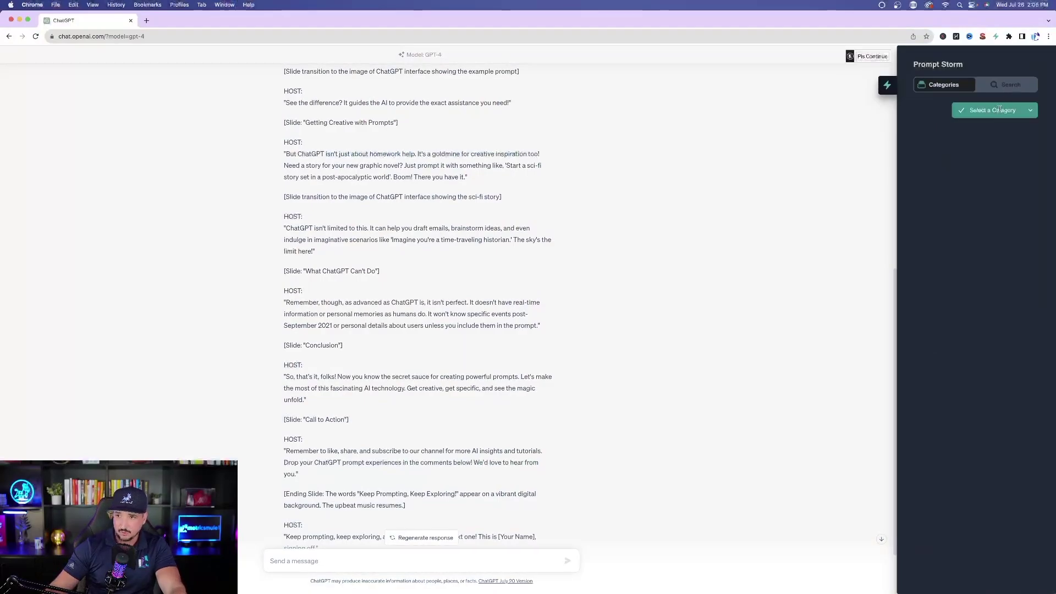
left_click(1028, 111)
left_click(978, 394)
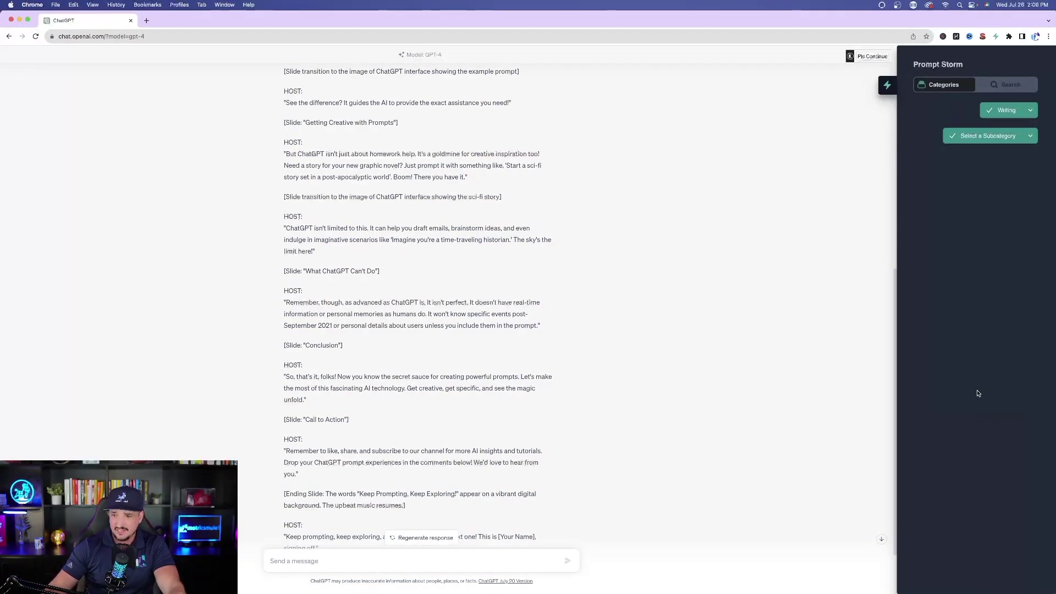
left_click(1030, 136)
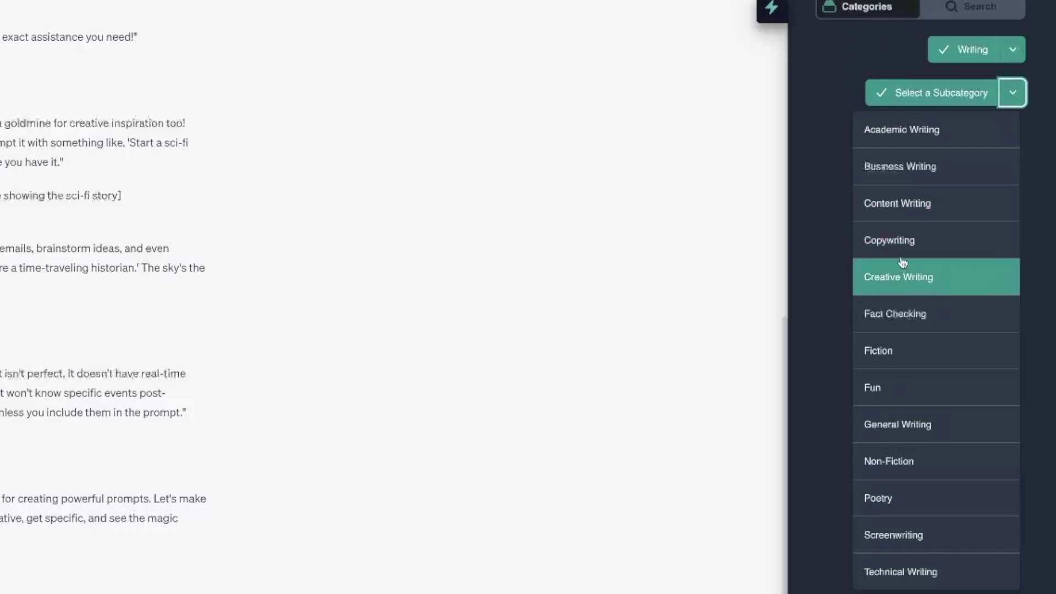
left_click(912, 275)
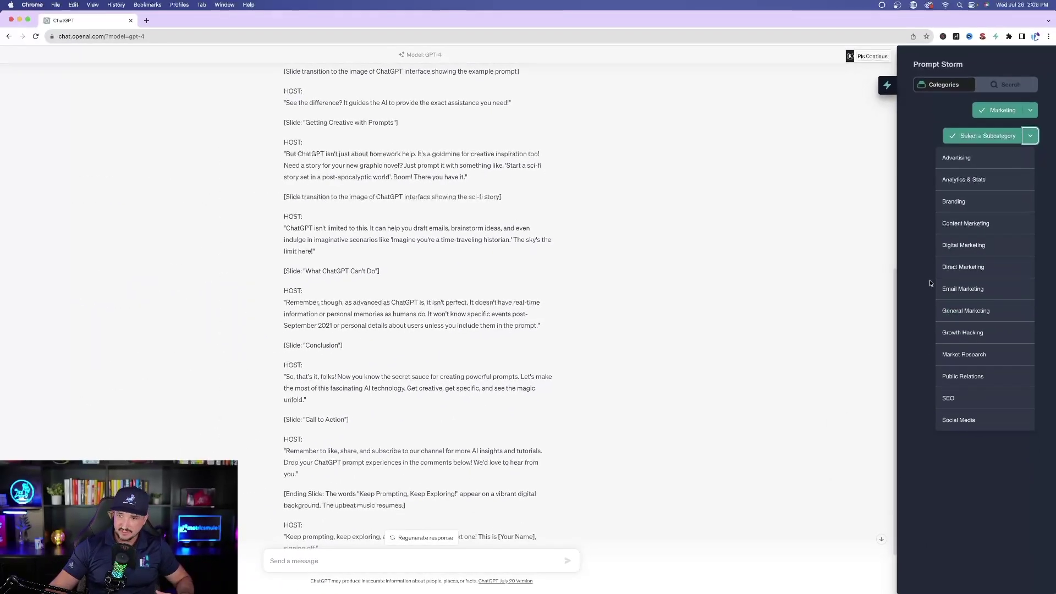
Choose the Marketing category's Content Marketing subcategory and list its available prompts
left_click(976, 226)
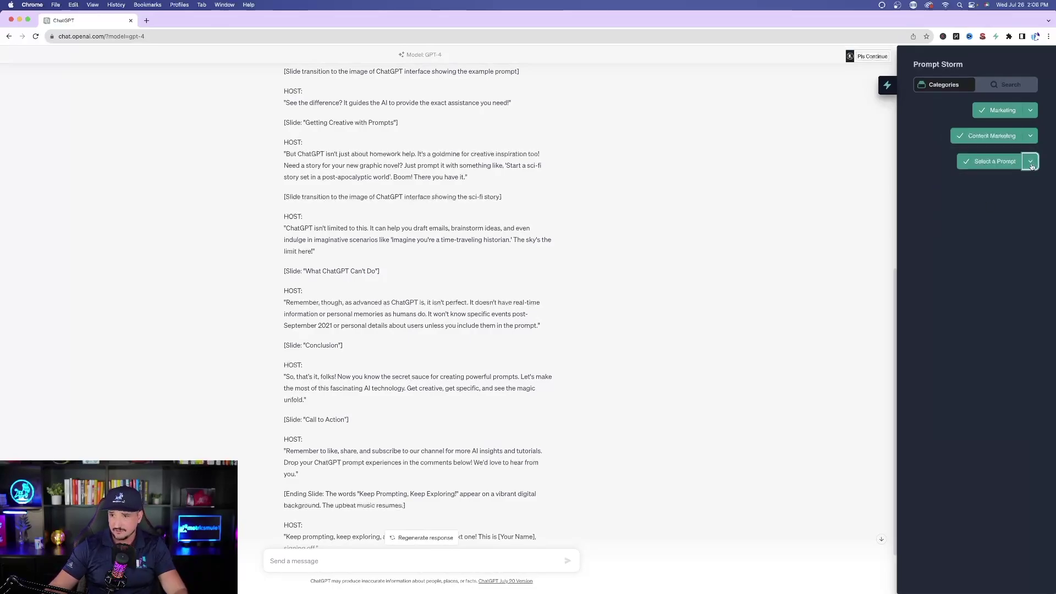
left_click(1030, 165)
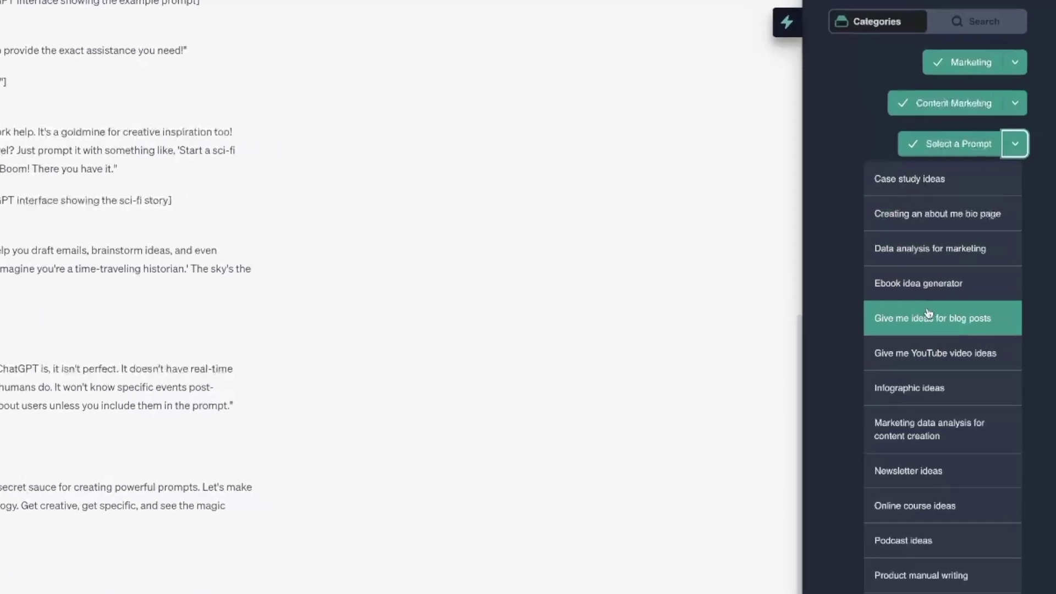